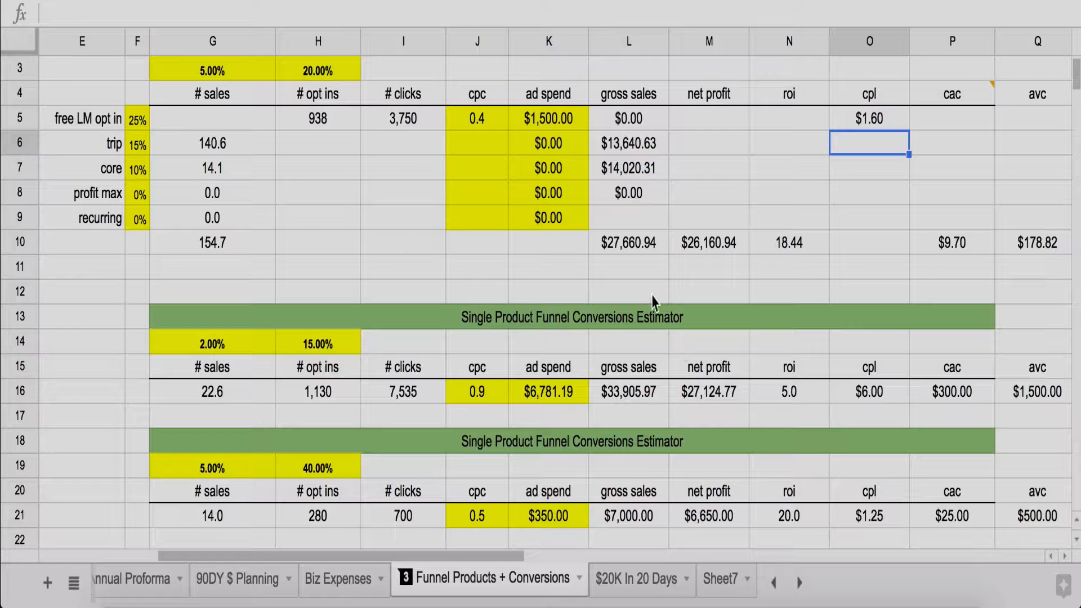
Review the five funnel stages in E5:E9, their conversion rates in F5:F9 and the overall rates in G3:H3.
{"action": "scroll", "coordinate": [570, 176], "scroll_direction": "up", "scroll_amount": 1}
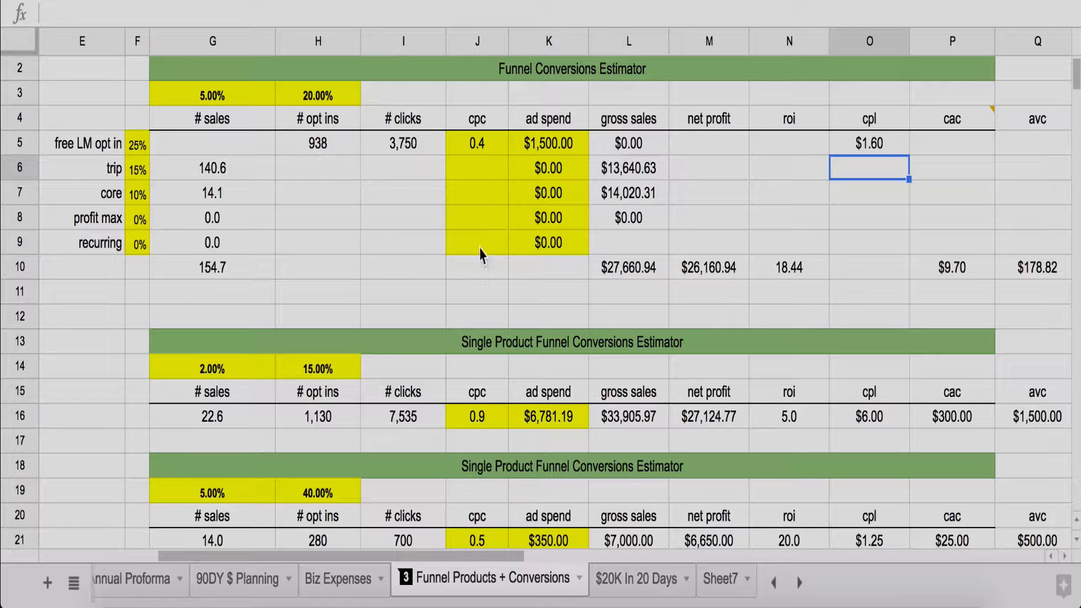
{"action": "left_click", "coordinate": [94, 148]}
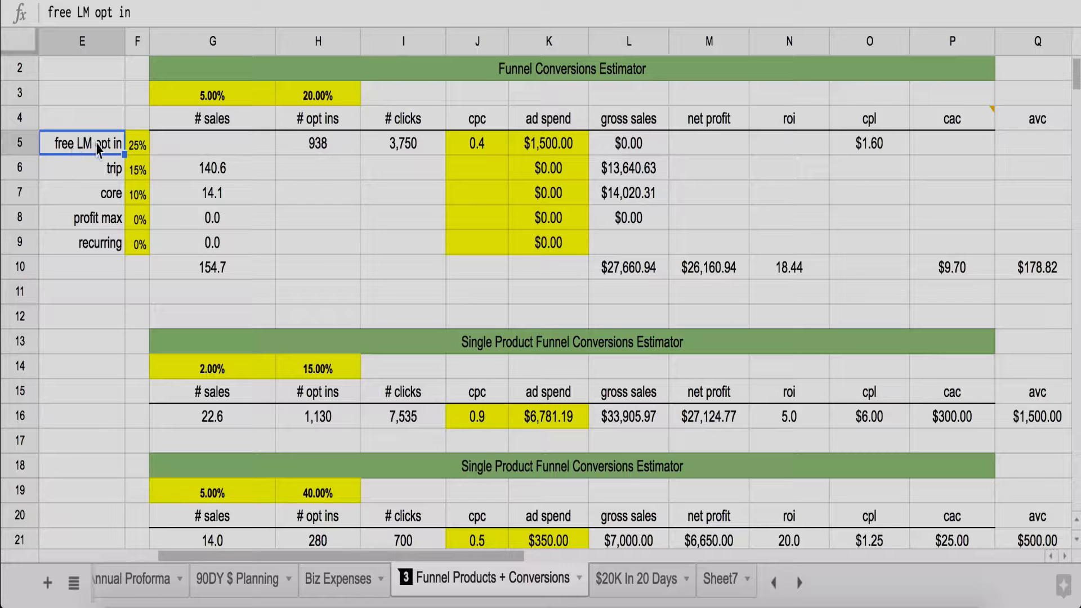
{"action": "left_click", "coordinate": [109, 170]}
{"action": "left_click", "coordinate": [107, 198]}
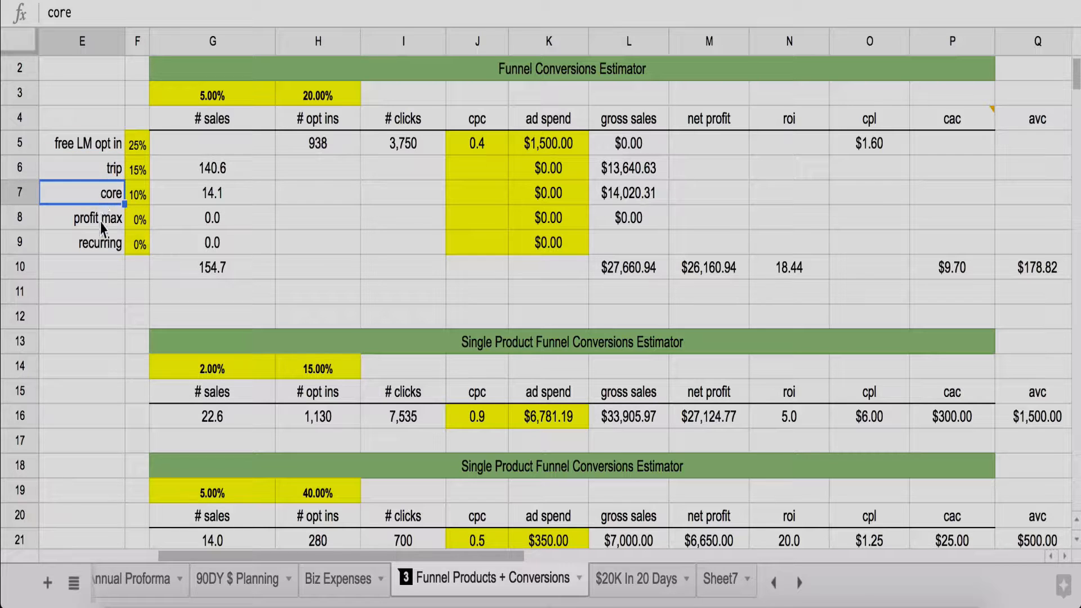
{"action": "left_click", "coordinate": [102, 225]}
{"action": "left_click", "coordinate": [105, 246]}
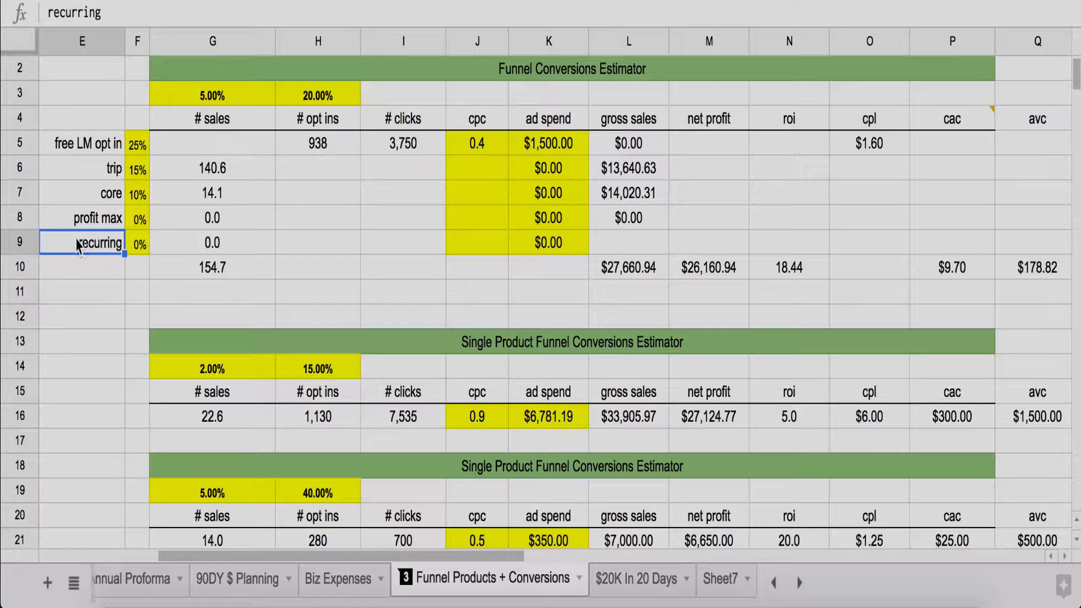
{"action": "left_click", "coordinate": [137, 143]}
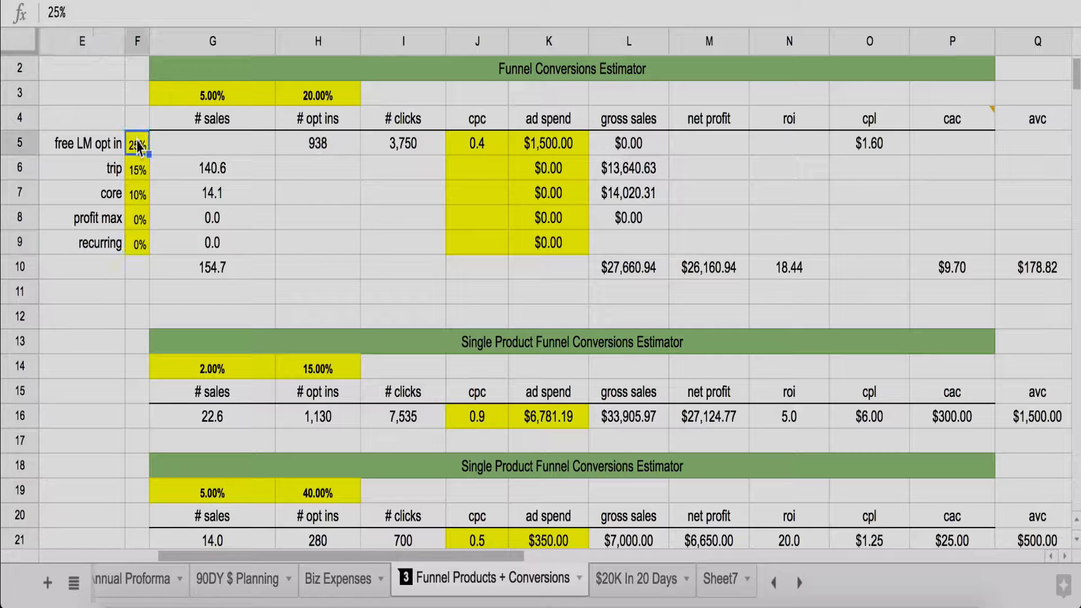
{"action": "left_click", "coordinate": [136, 176]}
{"action": "left_click", "coordinate": [138, 196]}
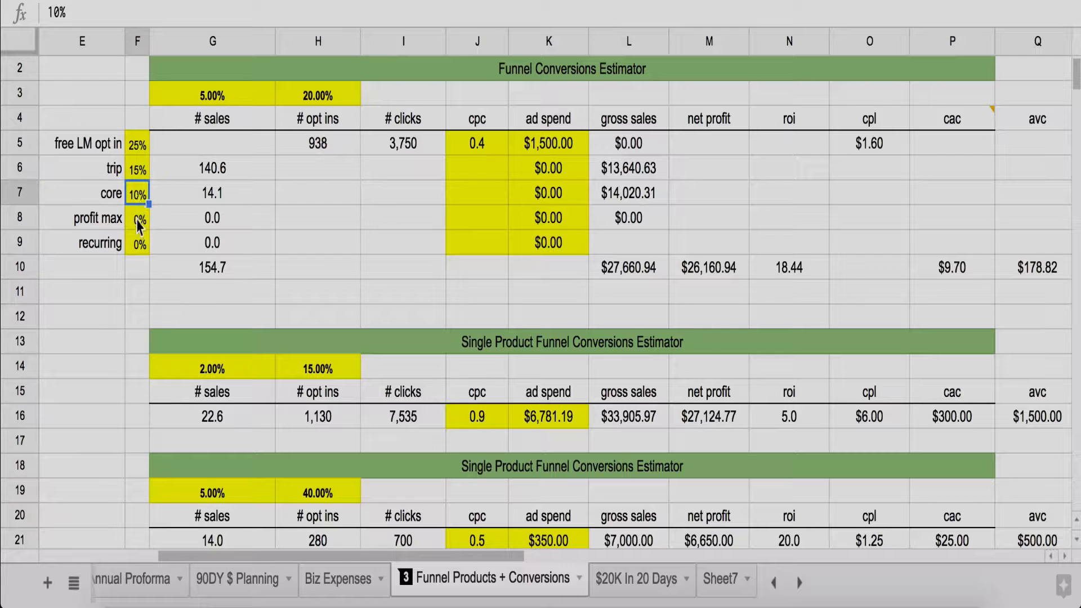
{"action": "left_click", "coordinate": [140, 221]}
{"action": "left_click", "coordinate": [136, 251]}
{"action": "left_click", "coordinate": [230, 97]}
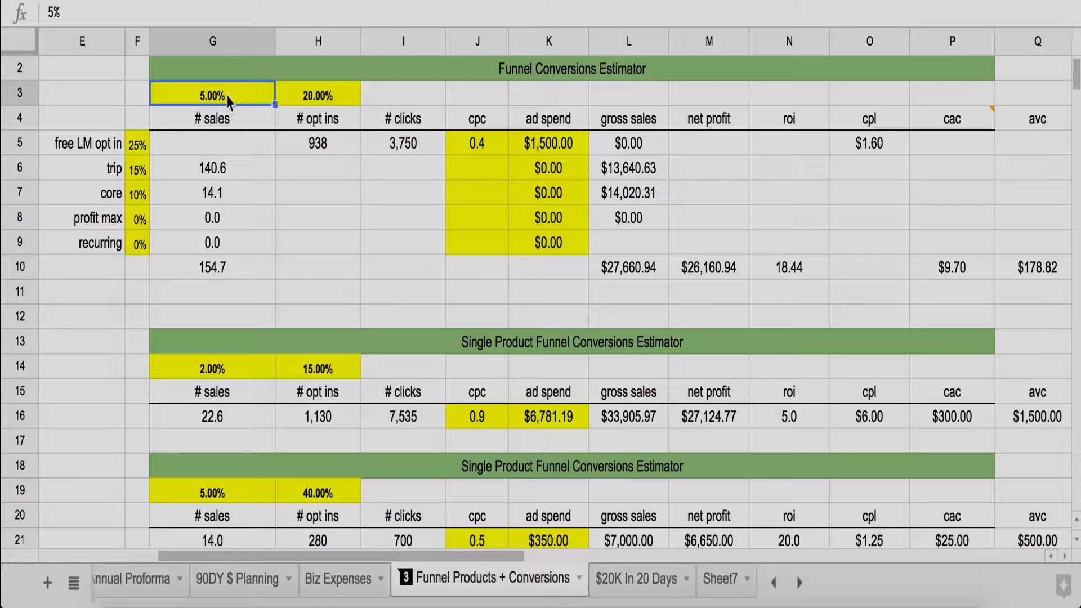
{"action": "left_click", "coordinate": [319, 93]}
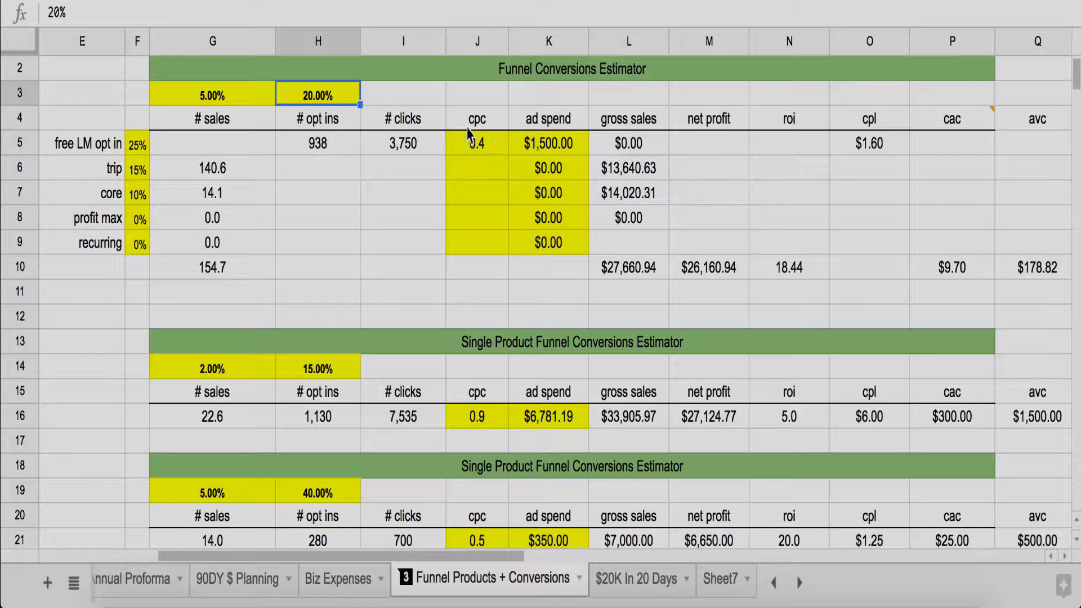
Compare the overall sales and opt-in rates in row 3 with the stage conversion rates in column F.
{"action": "left_click", "coordinate": [70, 148]}
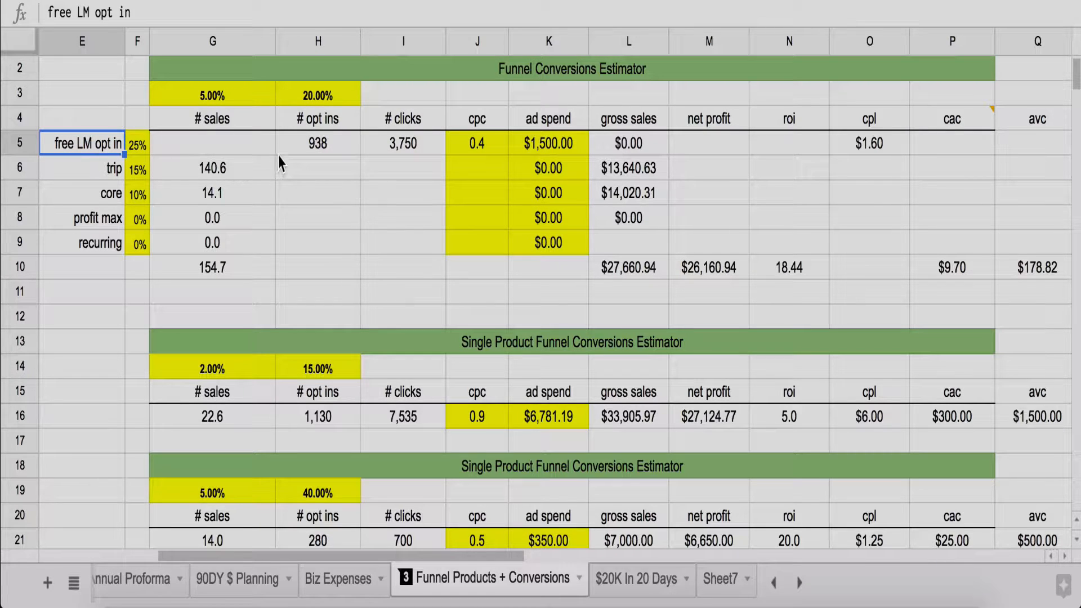
{"action": "left_click", "coordinate": [308, 99]}
{"action": "left_click", "coordinate": [221, 101]}
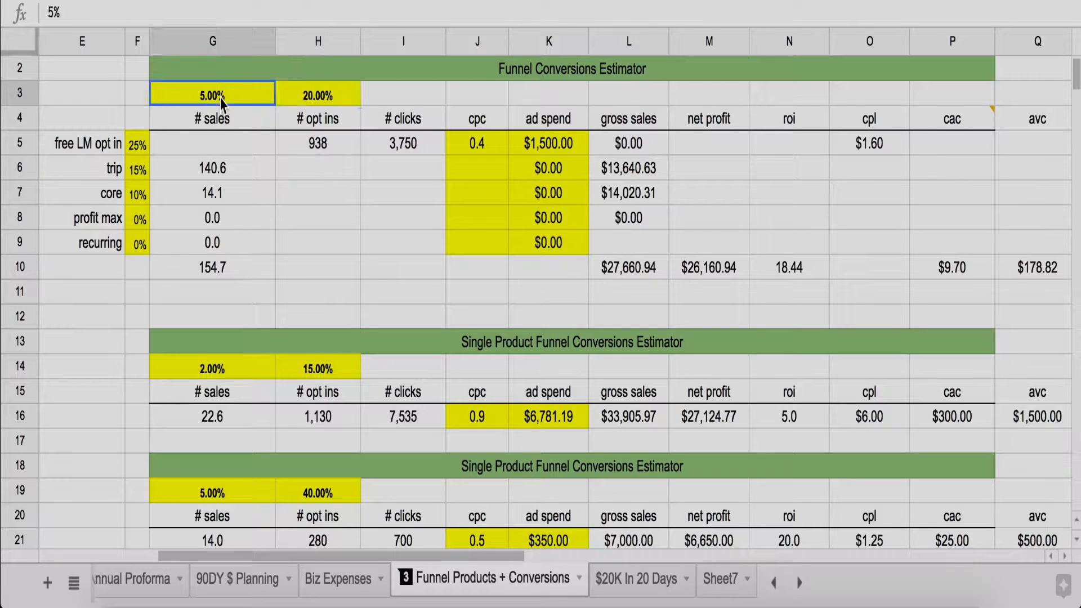
{"action": "left_click", "coordinate": [137, 150]}
{"action": "left_click", "coordinate": [140, 175]}
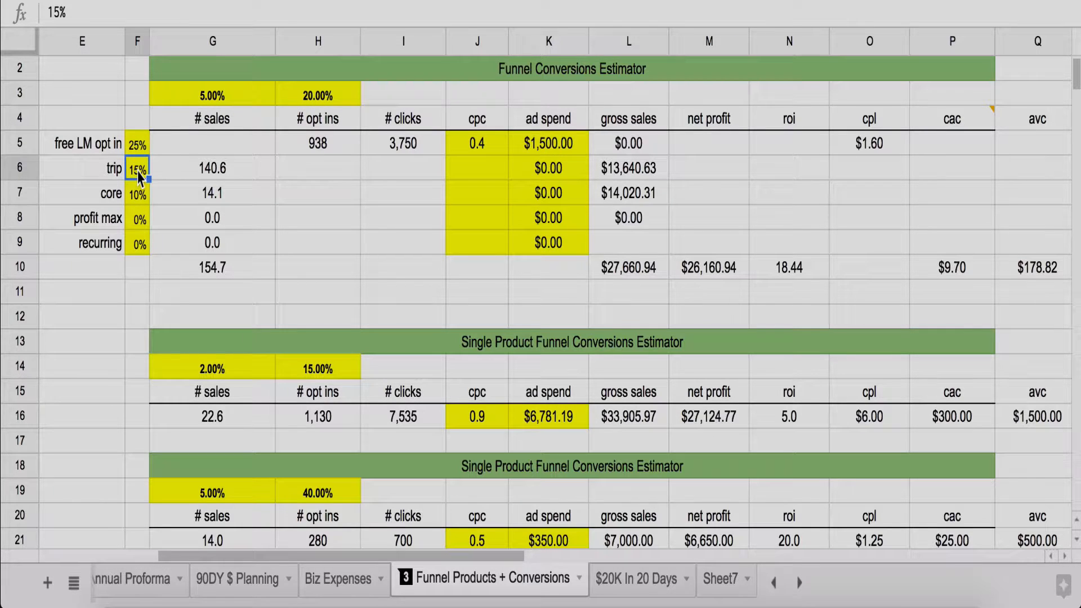
{"action": "key", "text": "Down"}
{"action": "key", "text": "Down"}
{"action": "key", "text": "Down"}
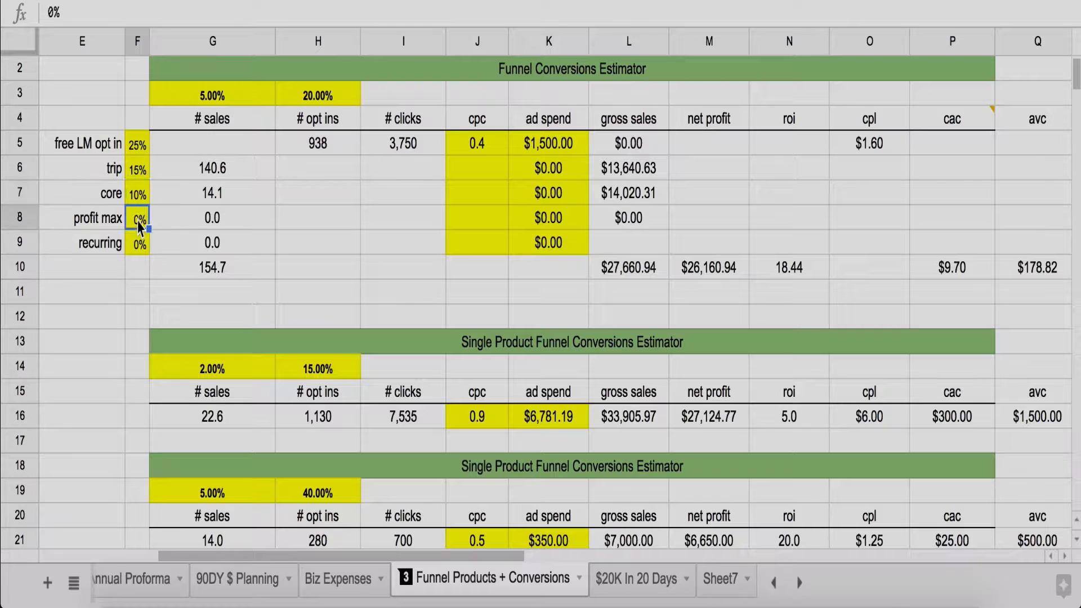
{"action": "left_click", "coordinate": [138, 220]}
{"action": "left_click", "coordinate": [138, 194]}
{"action": "left_click", "coordinate": [139, 166]}
{"action": "left_click", "coordinate": [138, 144]}
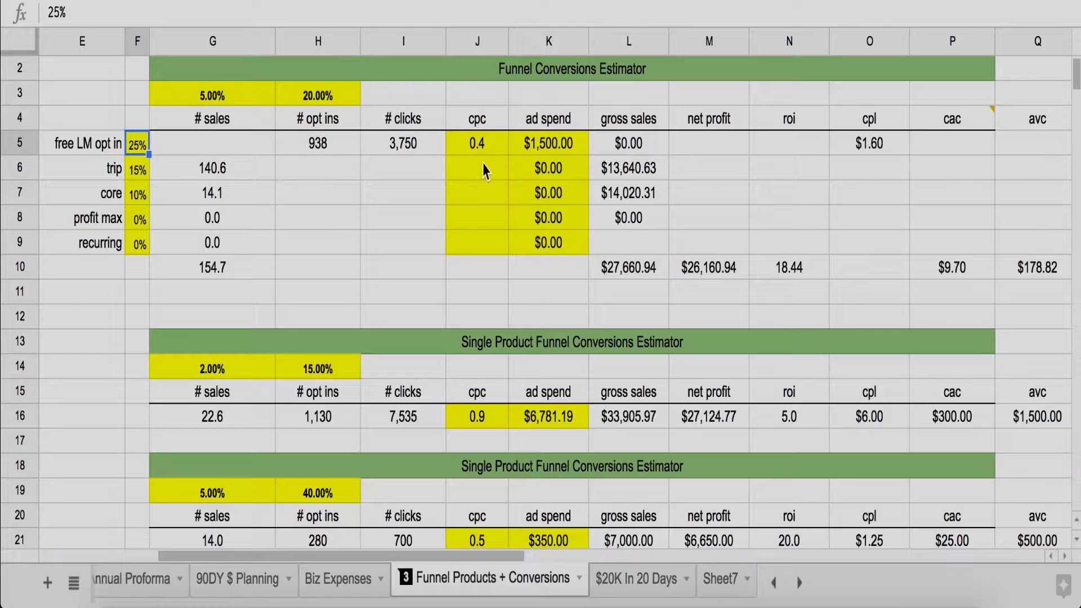
Set the ad spend for the free LM opt in row to $1,000.
{"action": "left_click", "coordinate": [558, 150]}
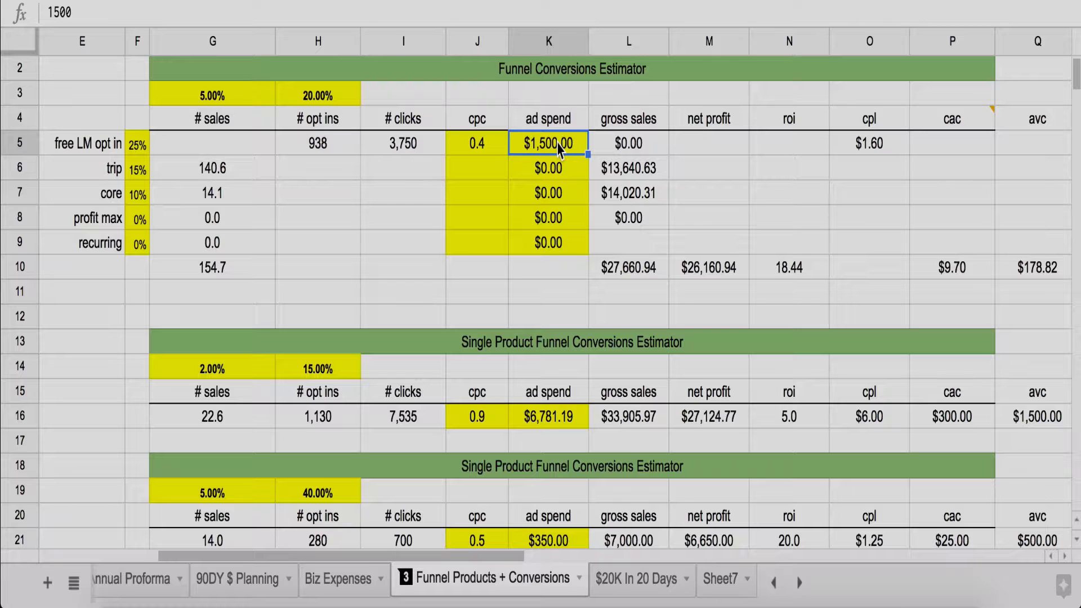
{"action": "type", "text": "1000"}
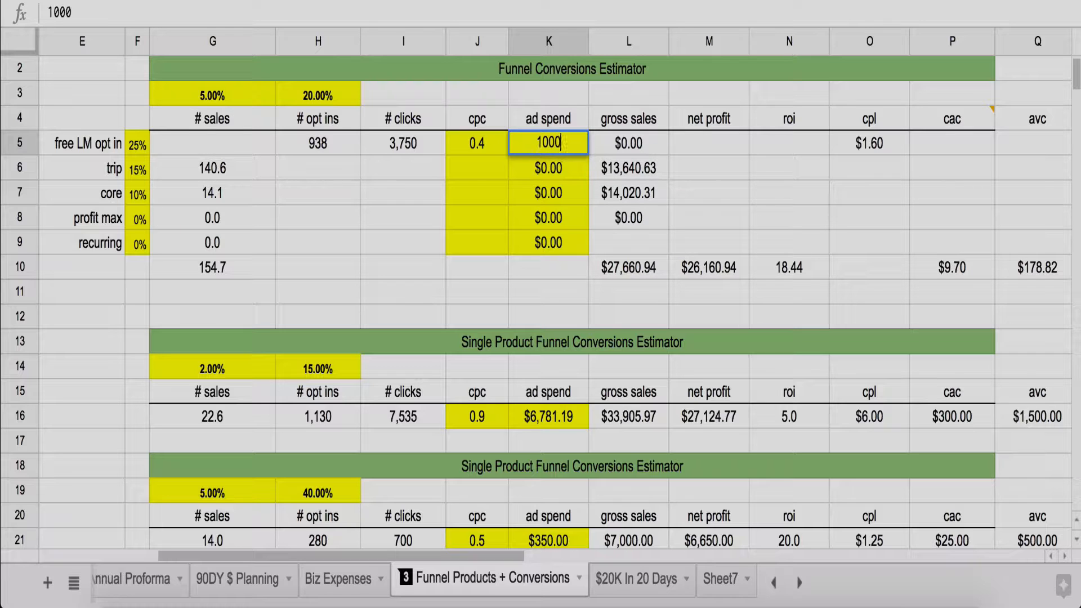
{"action": "key", "text": "Return"}
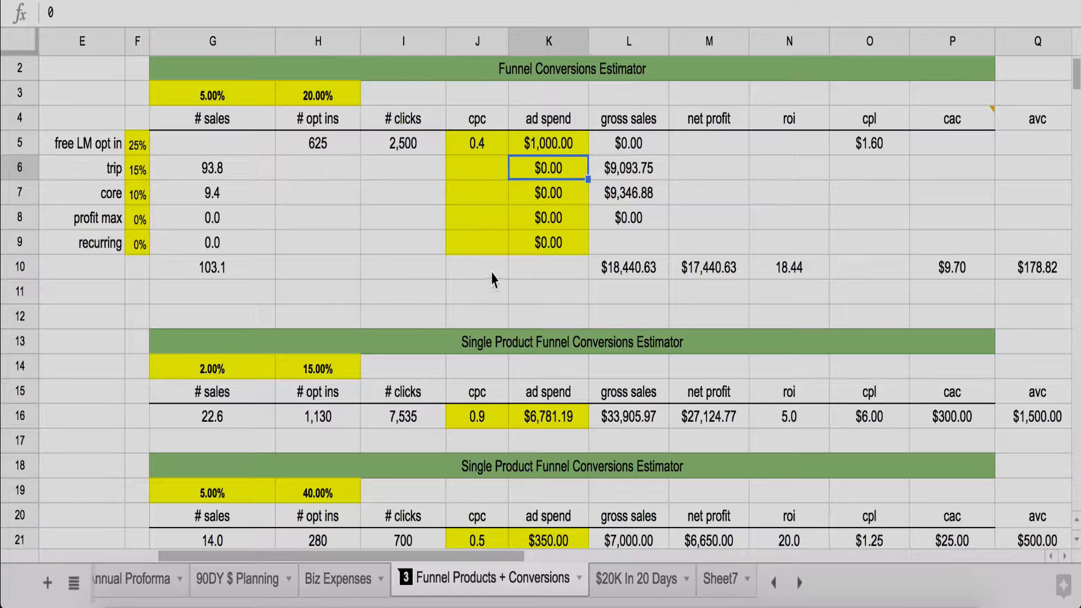
Set the cost per click for the free LM opt in row to 0.8.
{"action": "left_click", "coordinate": [483, 144]}
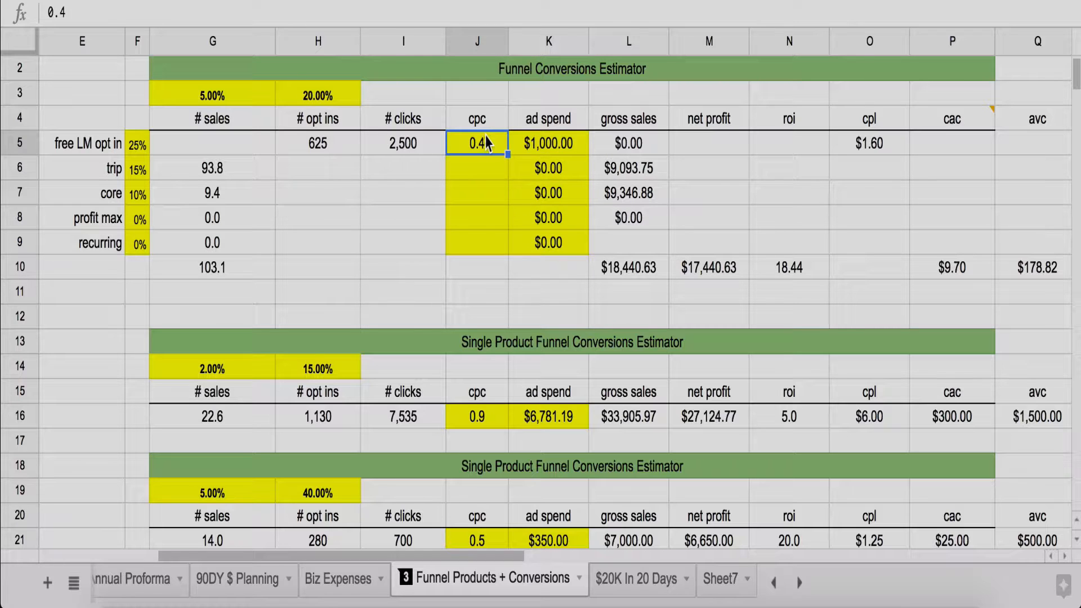
{"action": "type", "text": "."}
{"action": "type", "text": "68"}
{"action": "key", "text": "BackSpace"}
{"action": "key", "text": "BackSpace"}
{"action": "type", "text": "8"}
{"action": "key", "text": "Return"}
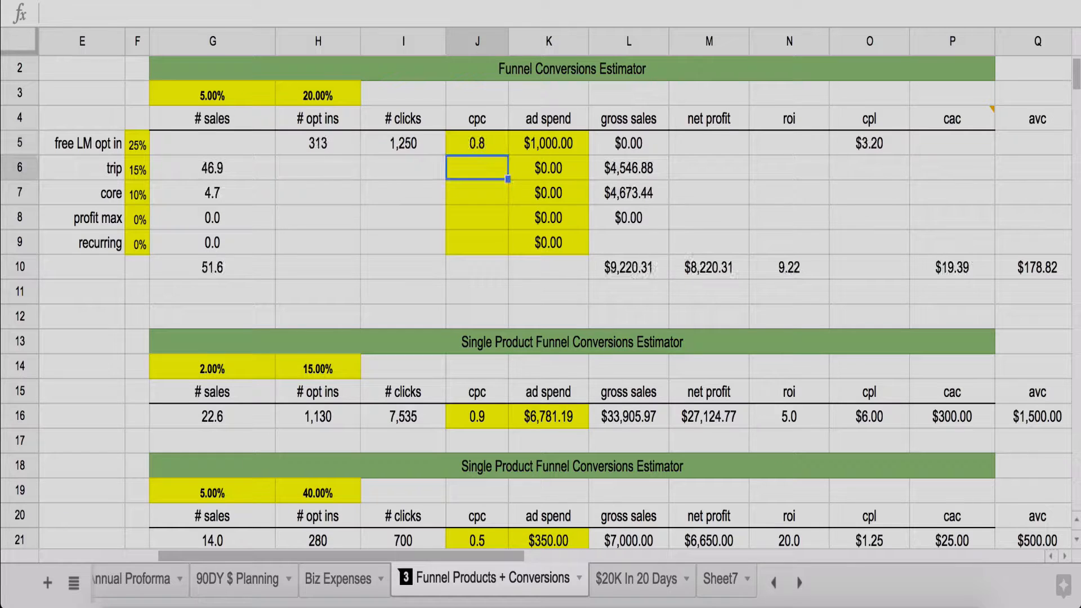
Inspect the formulas behind the clicks and opt ins values in the free LM opt in row.
{"action": "left_click", "coordinate": [418, 149]}
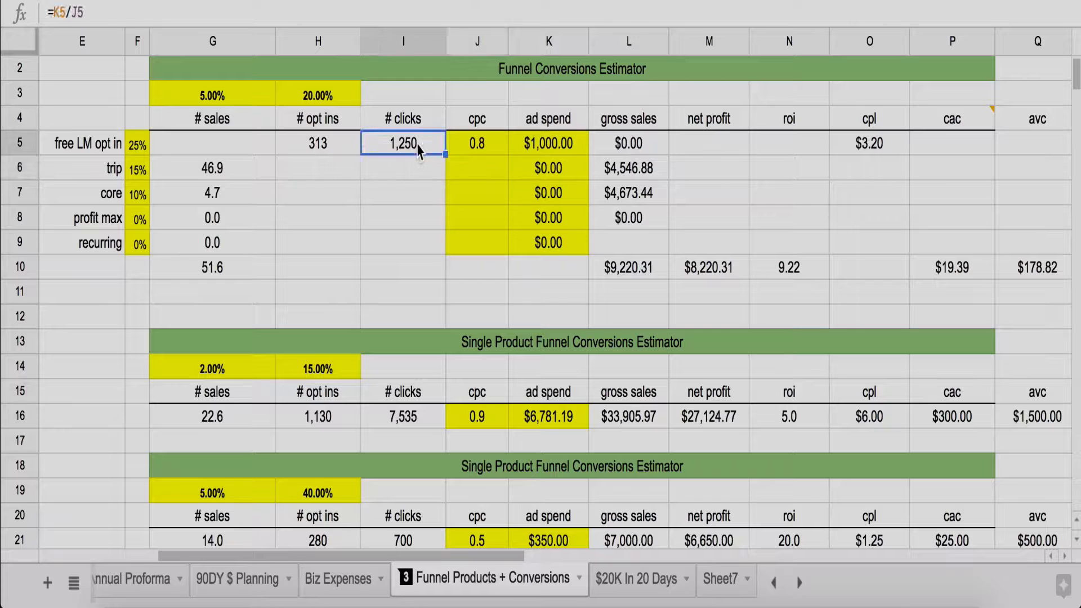
{"action": "key", "text": "Return"}
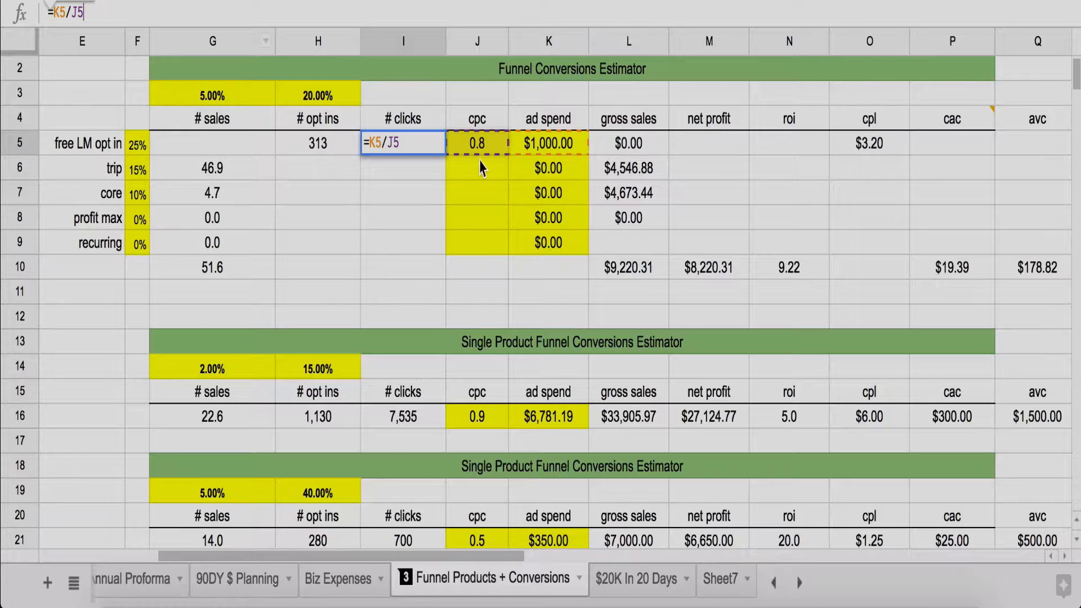
{"action": "key", "text": "Return"}
{"action": "left_click", "coordinate": [422, 148]}
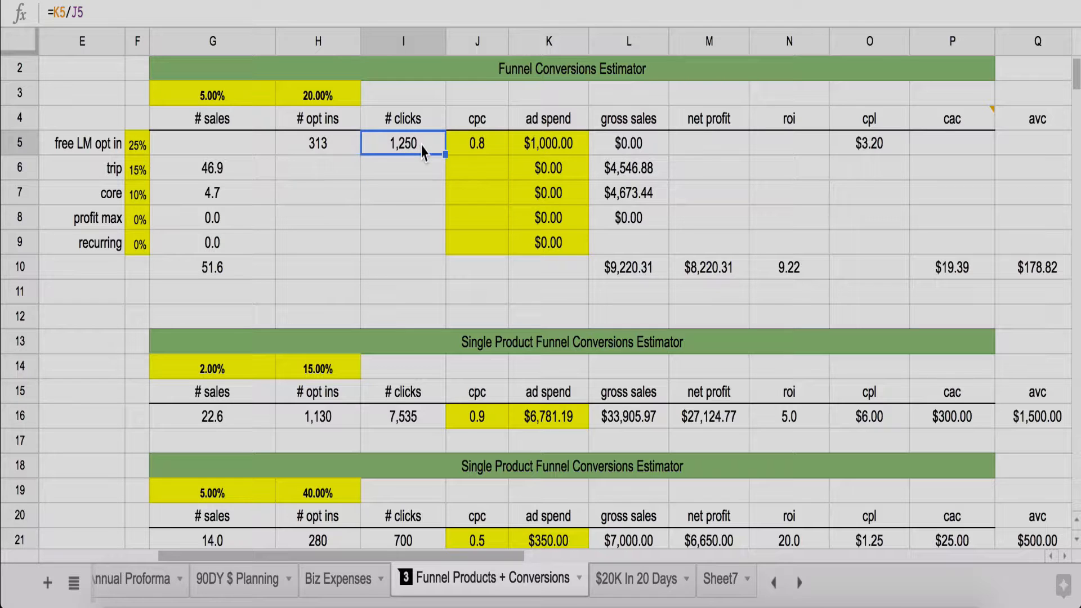
{"action": "left_click", "coordinate": [322, 147]}
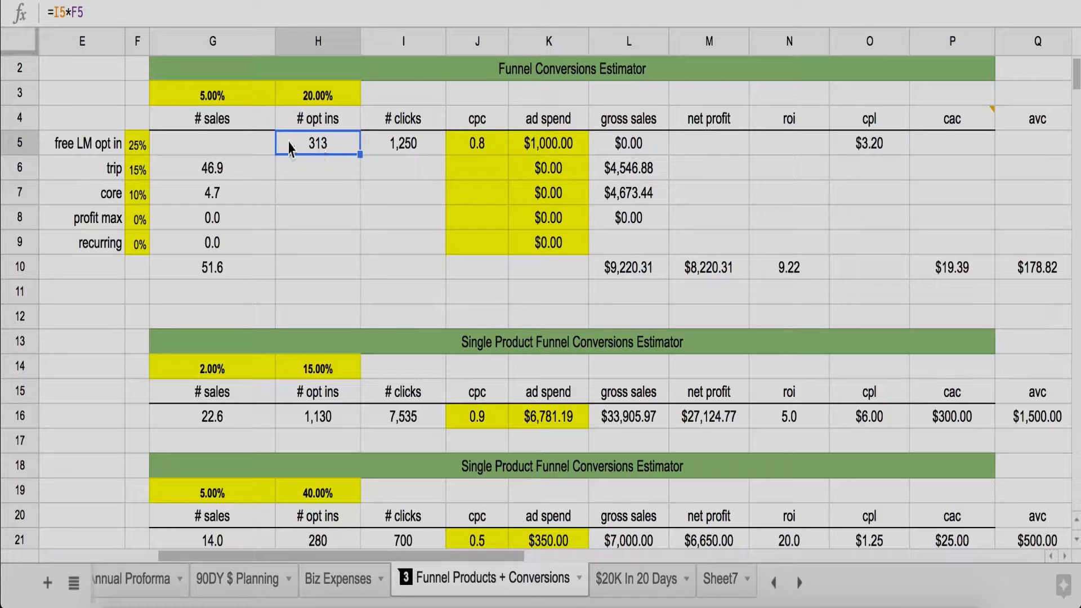
Set the free LM opt in conversion rate to 30% and check that row's opt ins, sales, gross sales and cost per lead.
{"action": "left_click", "coordinate": [139, 148]}
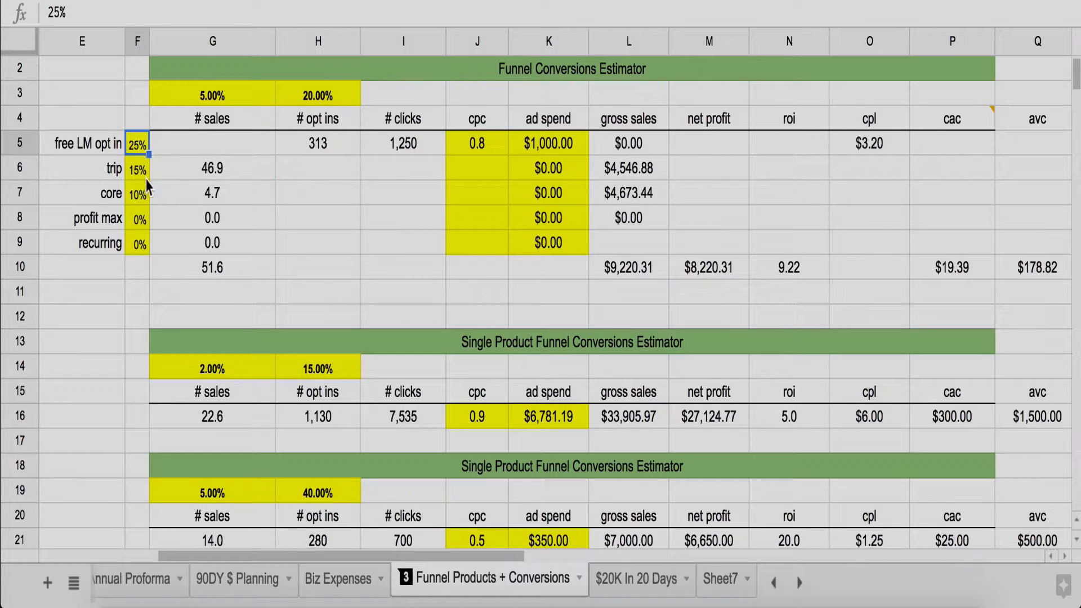
{"action": "type", "text": "30"}
{"action": "key", "text": "Return"}
{"action": "left_click", "coordinate": [329, 151]}
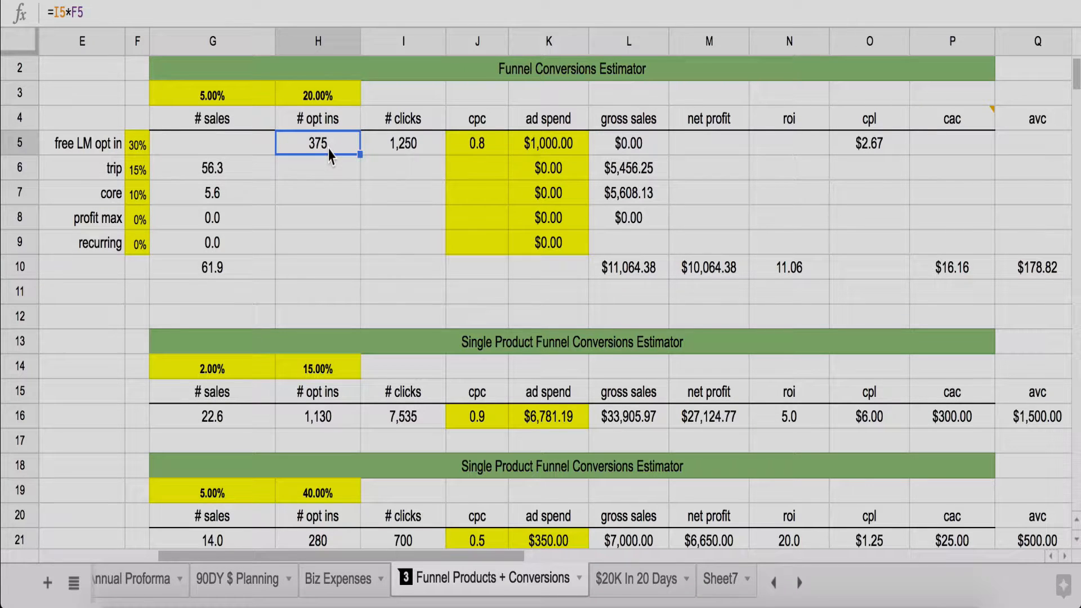
{"action": "left_click", "coordinate": [224, 147]}
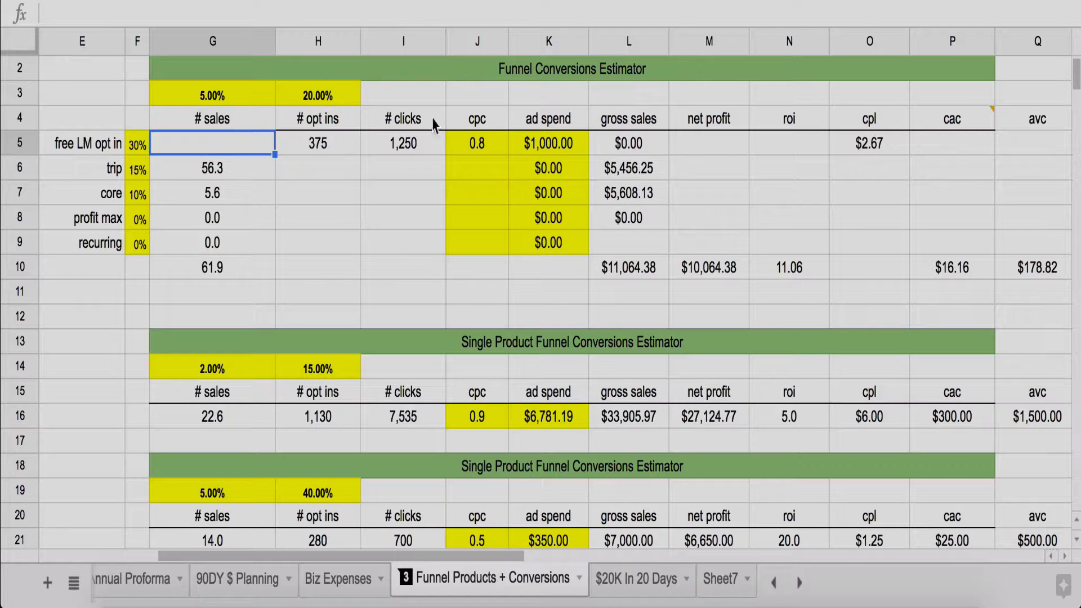
{"action": "left_click", "coordinate": [645, 143]}
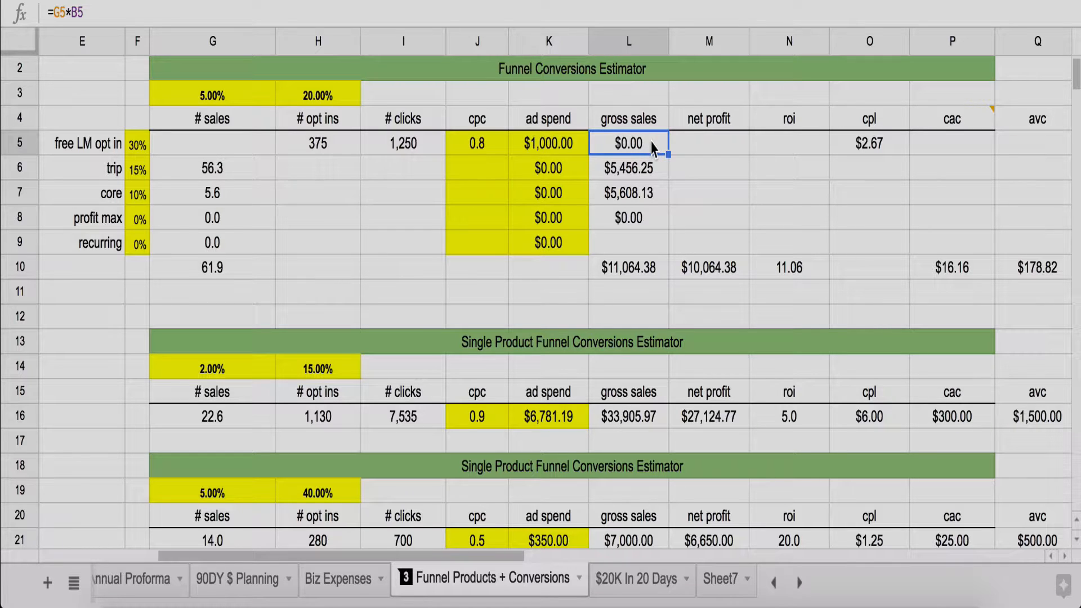
{"action": "left_click", "coordinate": [886, 152]}
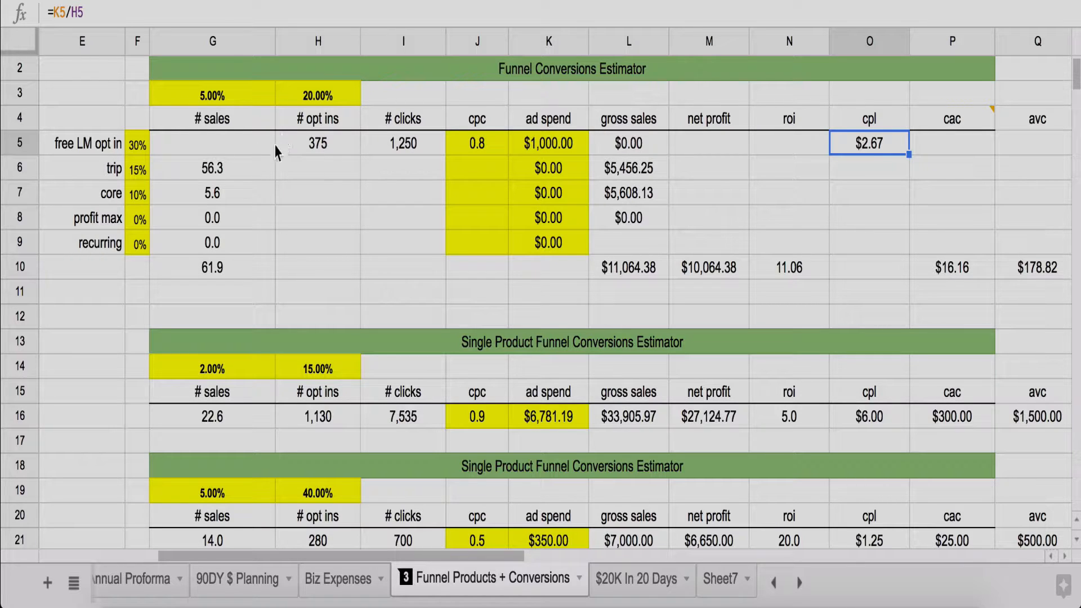
{"action": "left_click", "coordinate": [310, 147]}
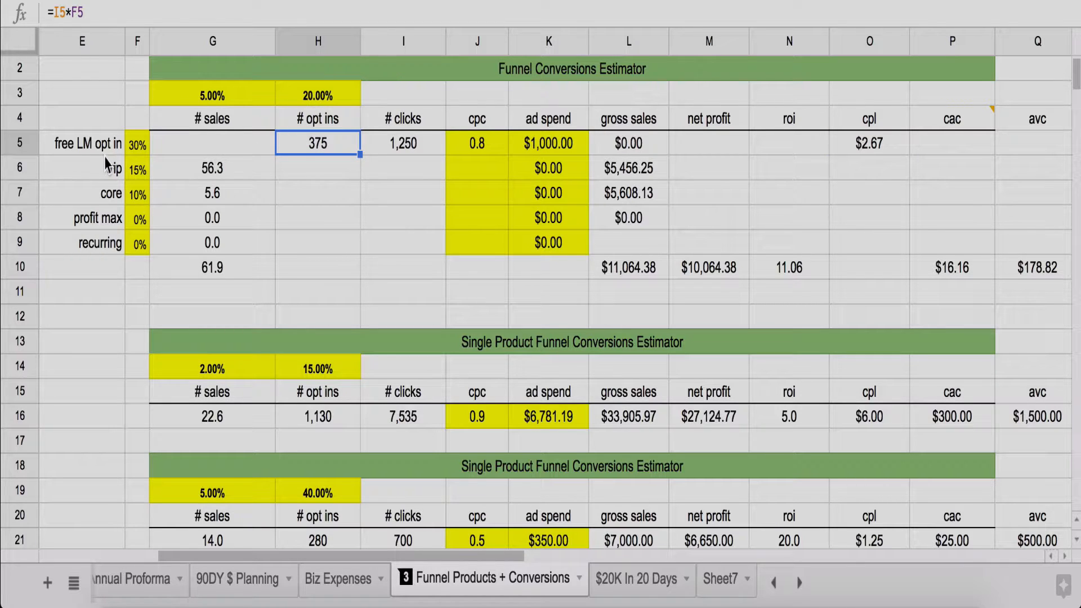
Try free LM opt in conversion rates of 20%, 40% and 50% in turn to compare the cost per lead.
{"action": "left_click", "coordinate": [137, 145]}
{"action": "type", "text": "20"}
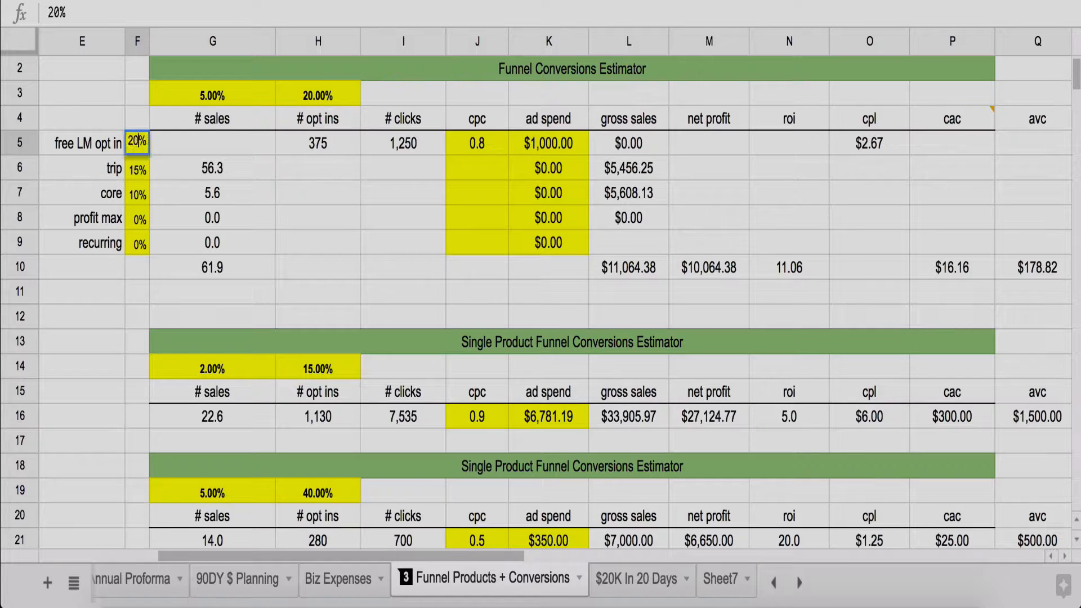
{"action": "key", "text": "Return"}
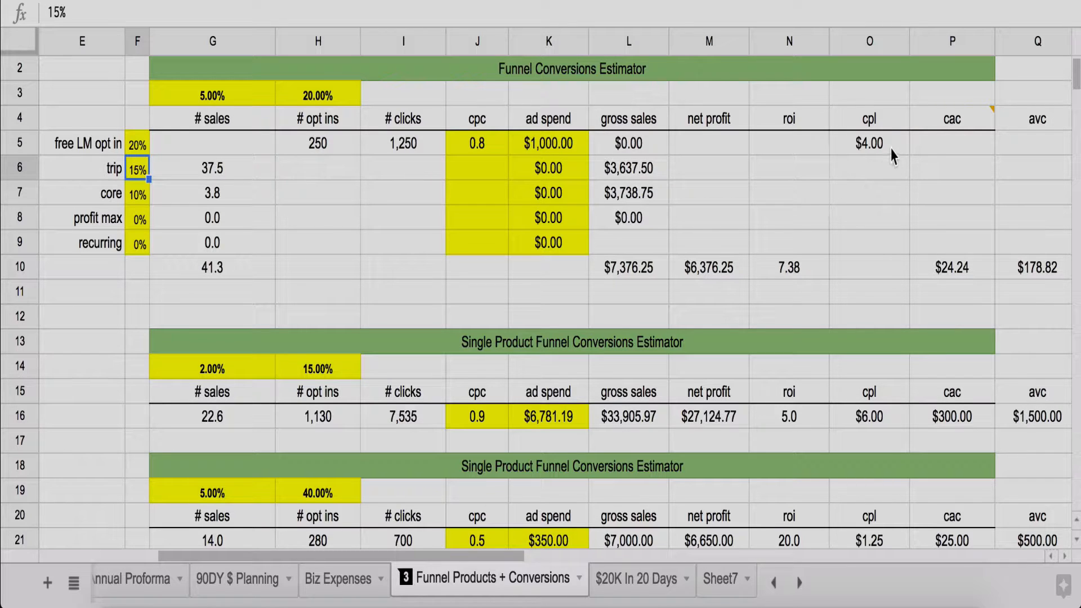
{"action": "left_click", "coordinate": [138, 143]}
{"action": "type", "text": "40"}
{"action": "key", "text": "Return"}
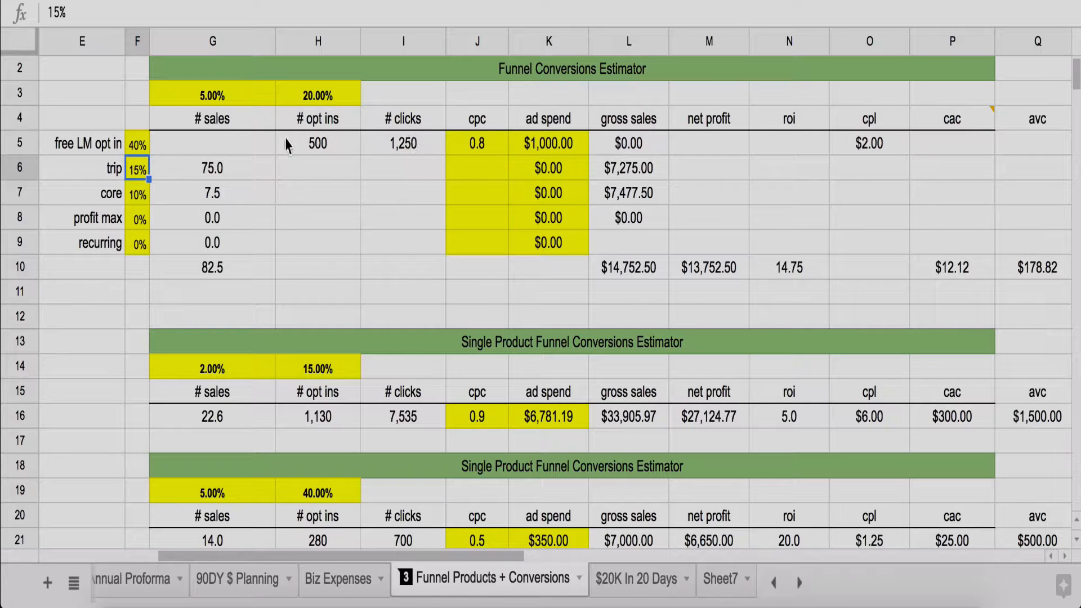
{"action": "left_click", "coordinate": [136, 147]}
{"action": "type", "text": "50"}
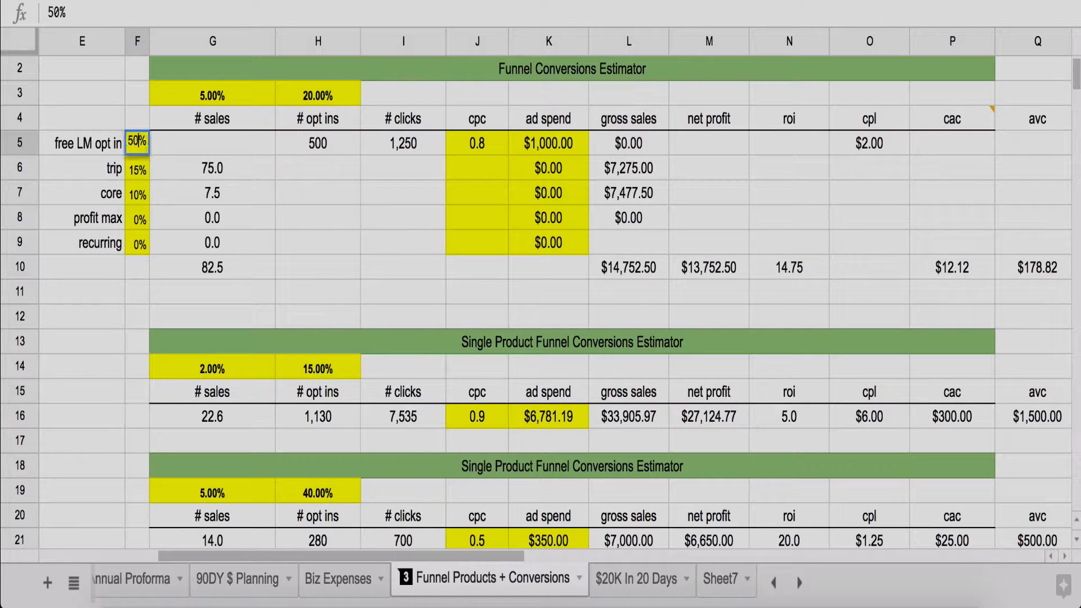
{"action": "key", "text": "Return"}
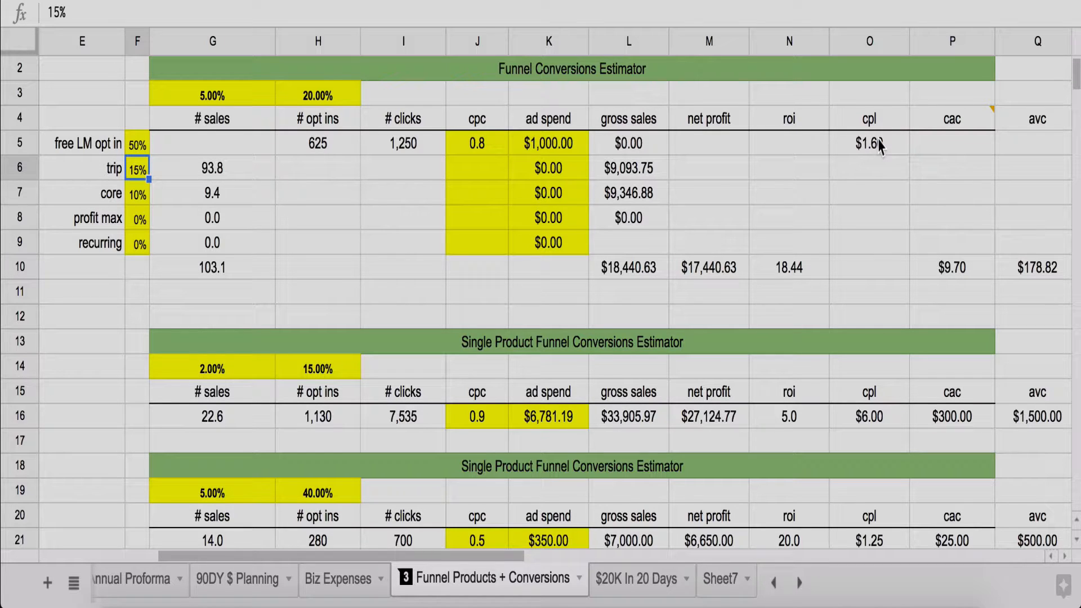
Set the free LM opt in conversion rate to 35%.
{"action": "left_click", "coordinate": [136, 153]}
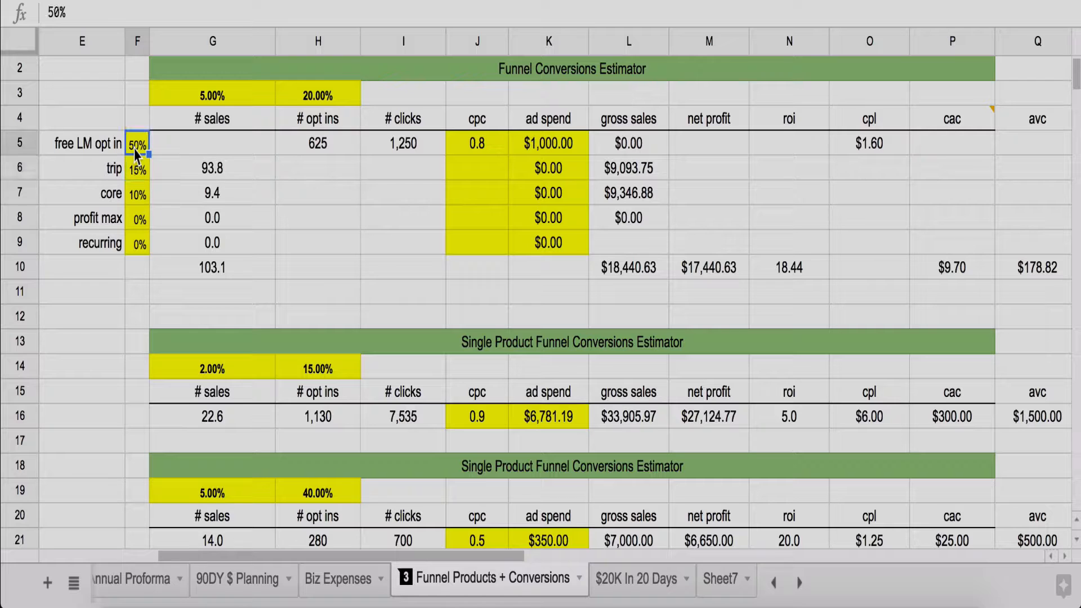
{"action": "type", "text": "3"}
{"action": "key", "text": "Return"}
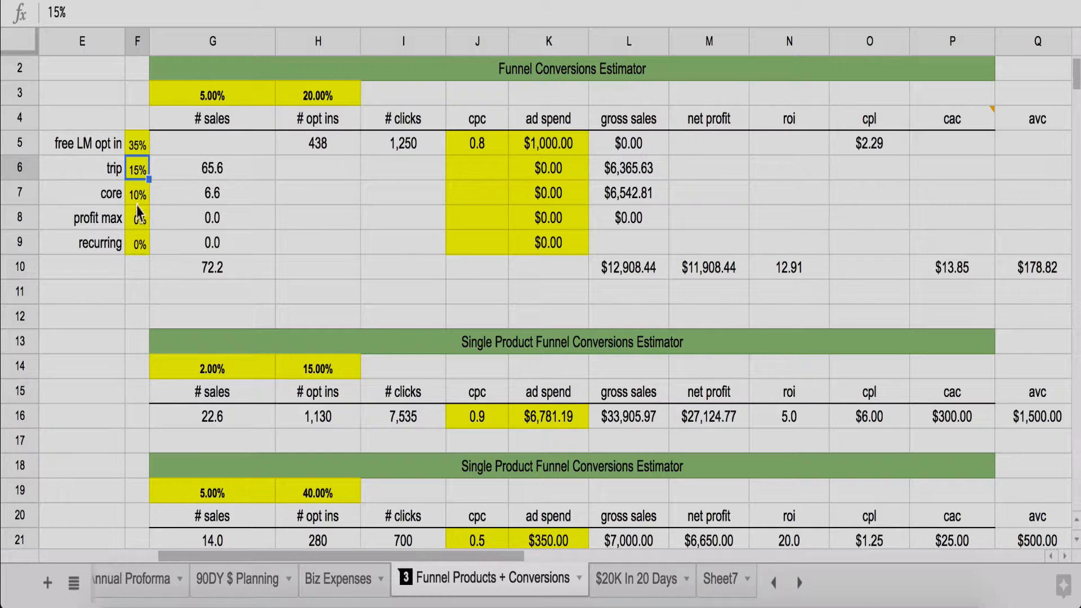
Check the opt ins formula in the free LM opt in row and set the trip conversion rate to 10%.
{"action": "left_click", "coordinate": [327, 147]}
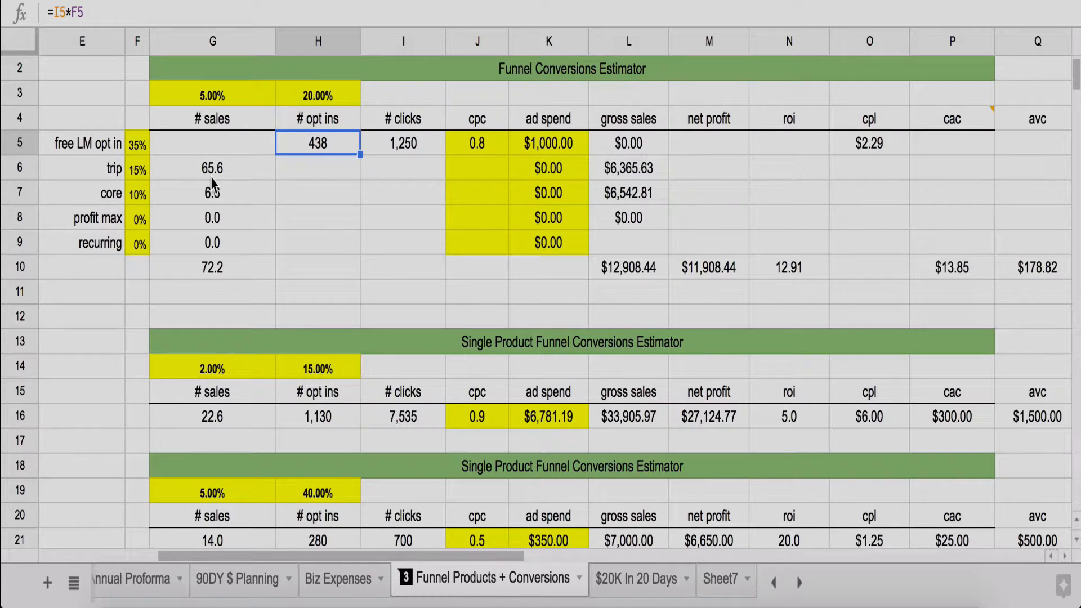
{"action": "left_click", "coordinate": [138, 170]}
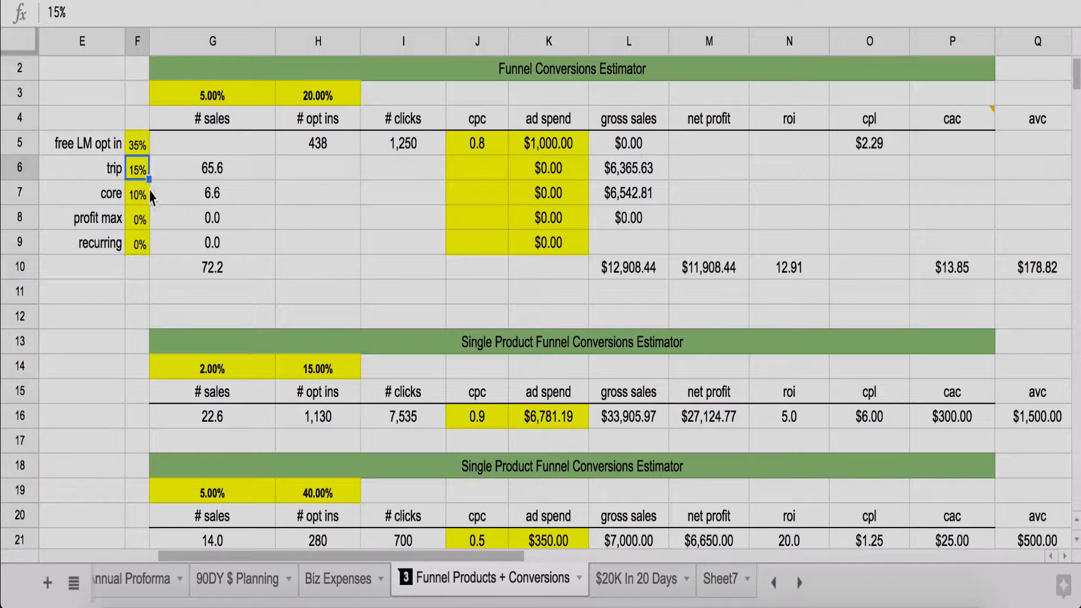
{"action": "type", "text": "10"}
{"action": "key", "text": "Return"}
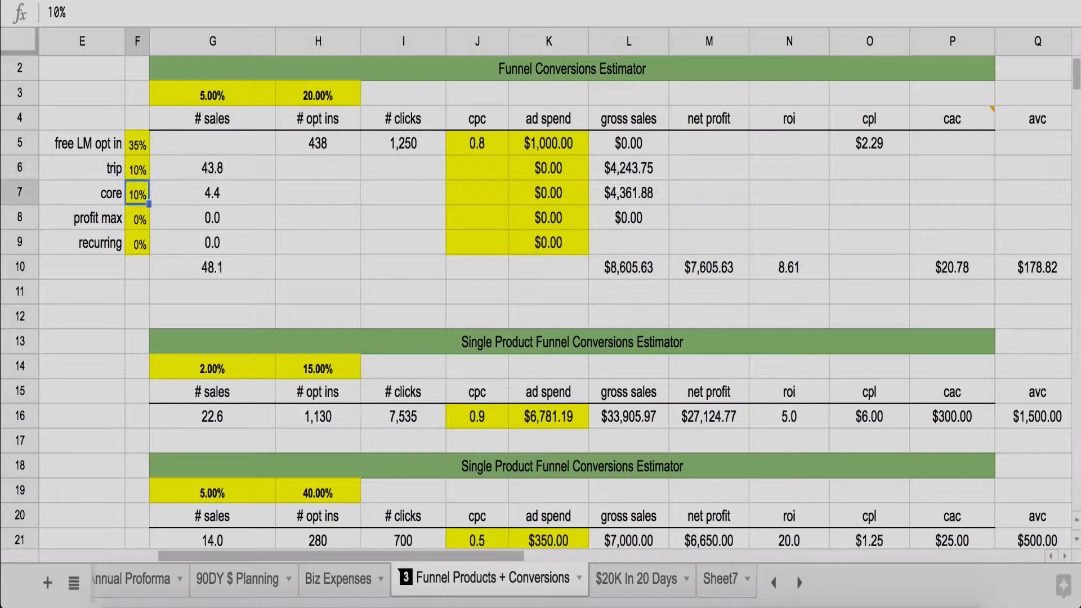
Inspect the trip row's sales and gross sales formulas, tracing the gross sales references to the number of sales and the product price.
{"action": "left_click", "coordinate": [209, 172]}
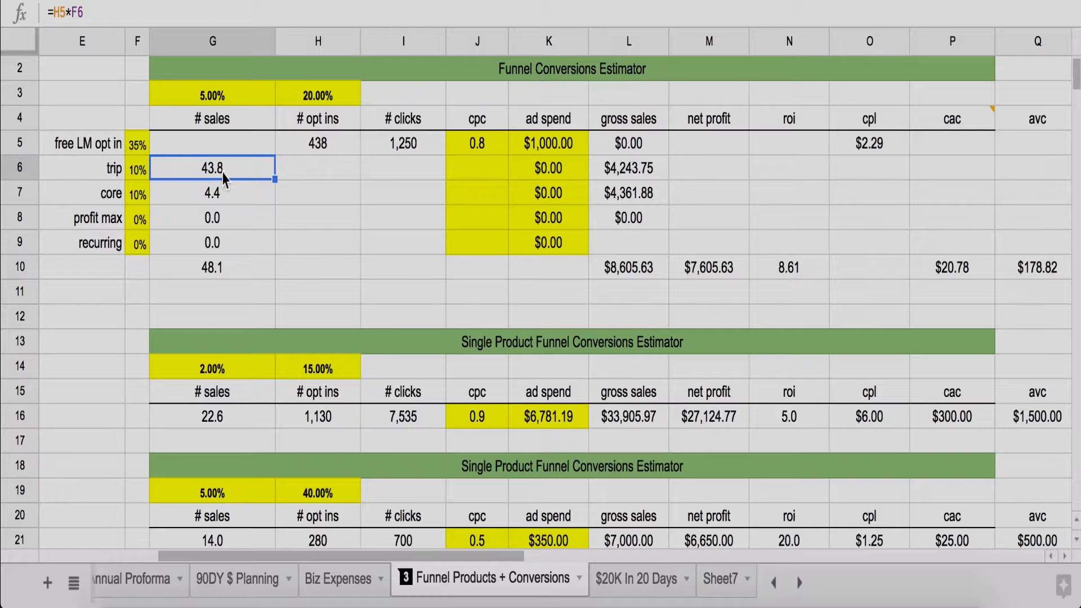
{"action": "left_click", "coordinate": [648, 167]}
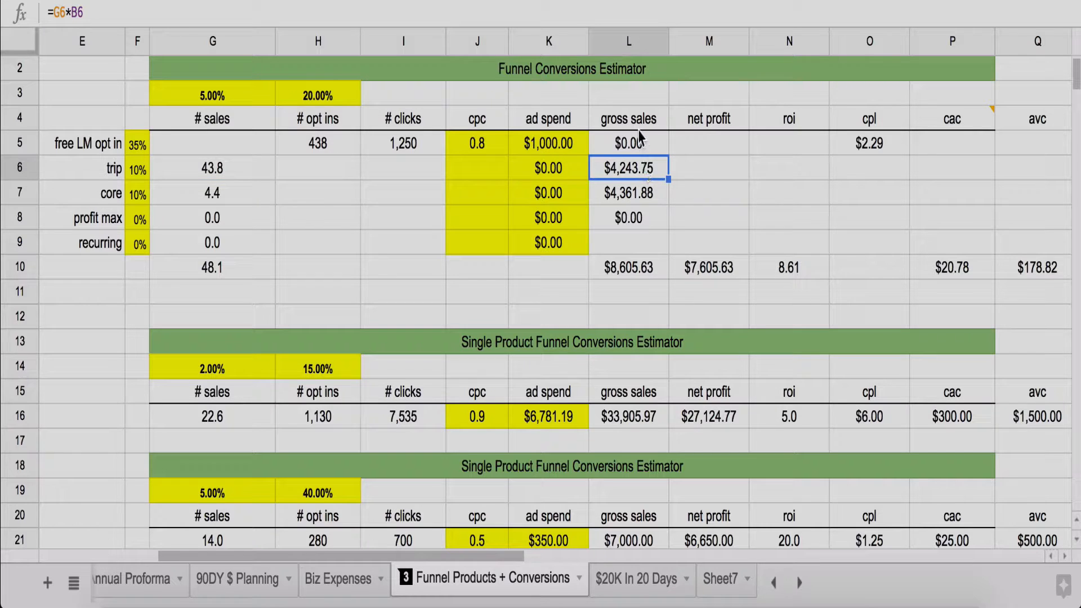
{"action": "double_click", "coordinate": [624, 178]}
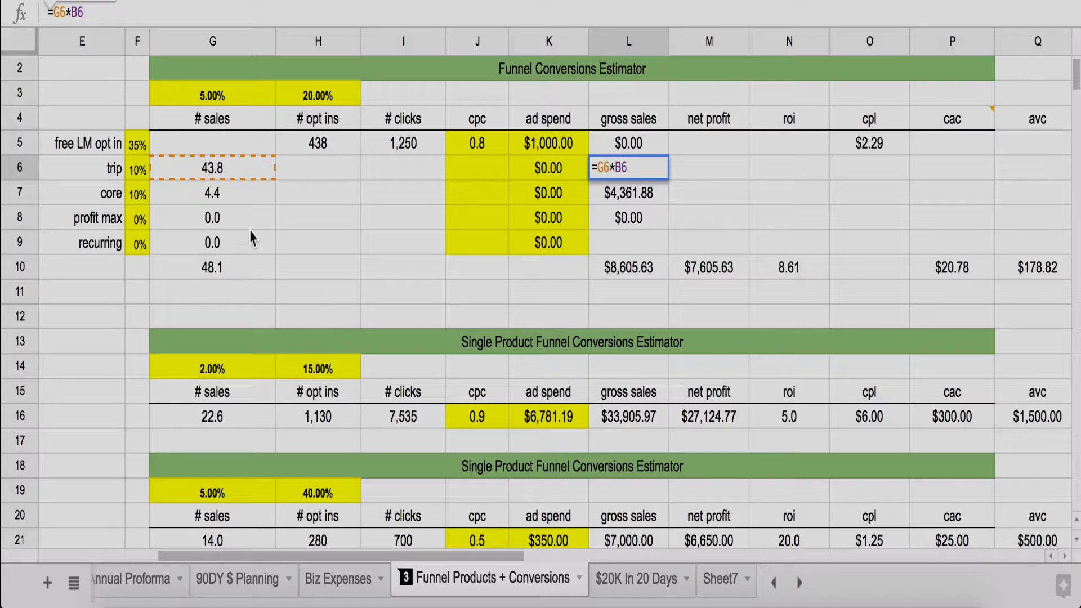
{"action": "scroll", "coordinate": [162, 207], "scroll_direction": "left", "scroll_amount": 3}
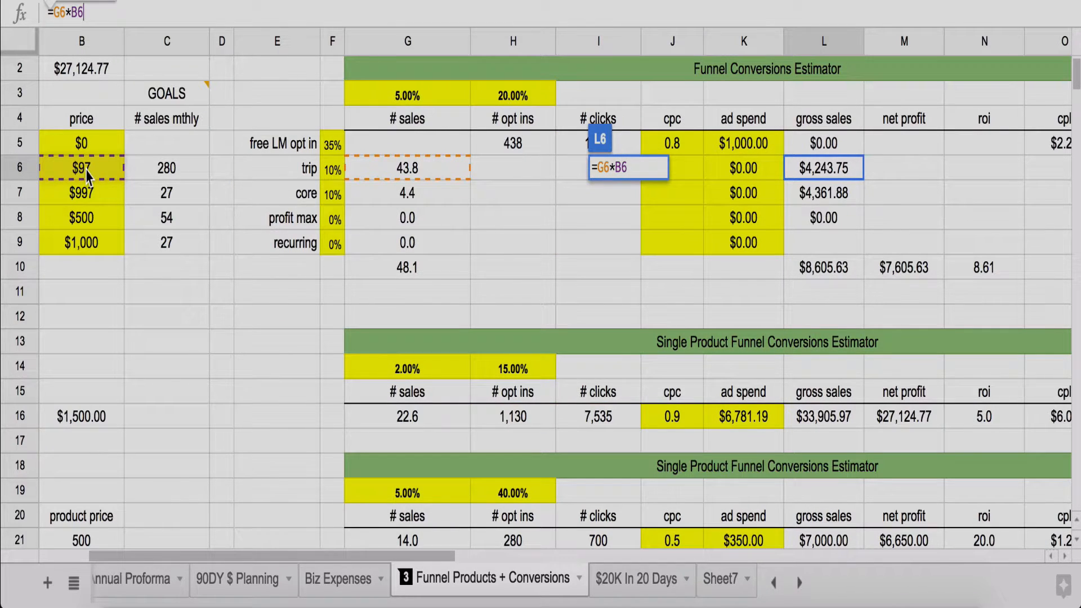
{"action": "scroll", "coordinate": [87, 175], "scroll_direction": "left", "scroll_amount": 2}
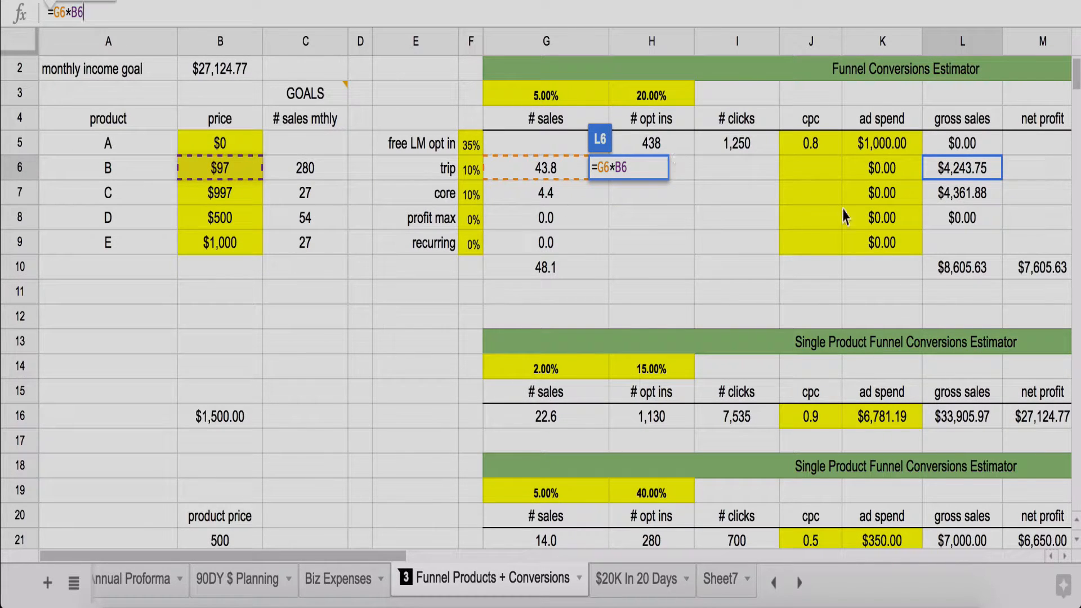
{"action": "key", "text": "Return"}
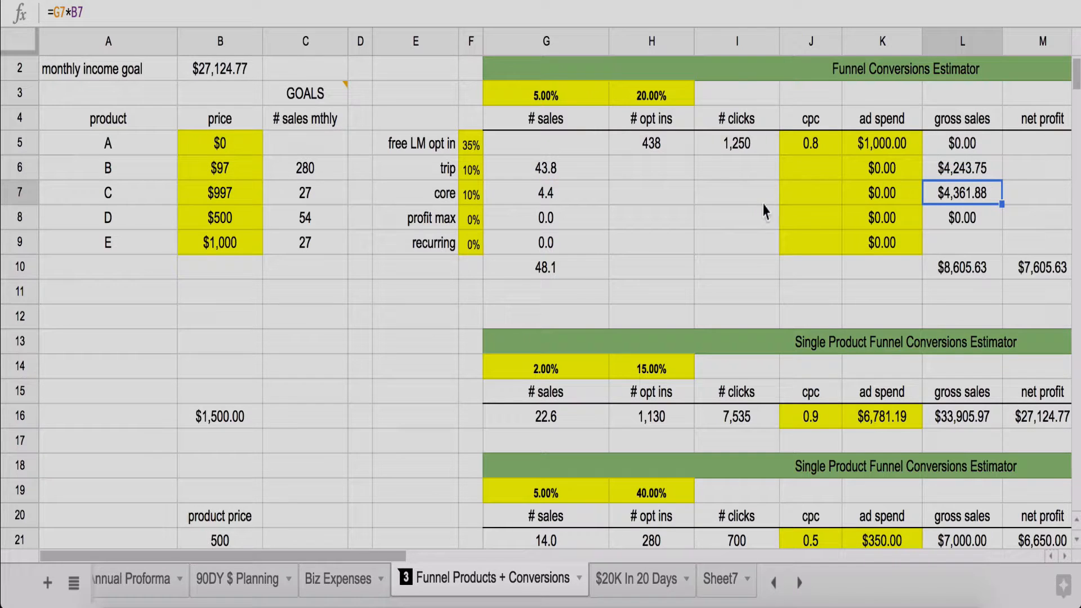
Review the core row's conversion rate, sales formula, product price and gross sales formula against the trip sales.
{"action": "scroll", "coordinate": [763, 211], "scroll_direction": "right", "scroll_amount": 2}
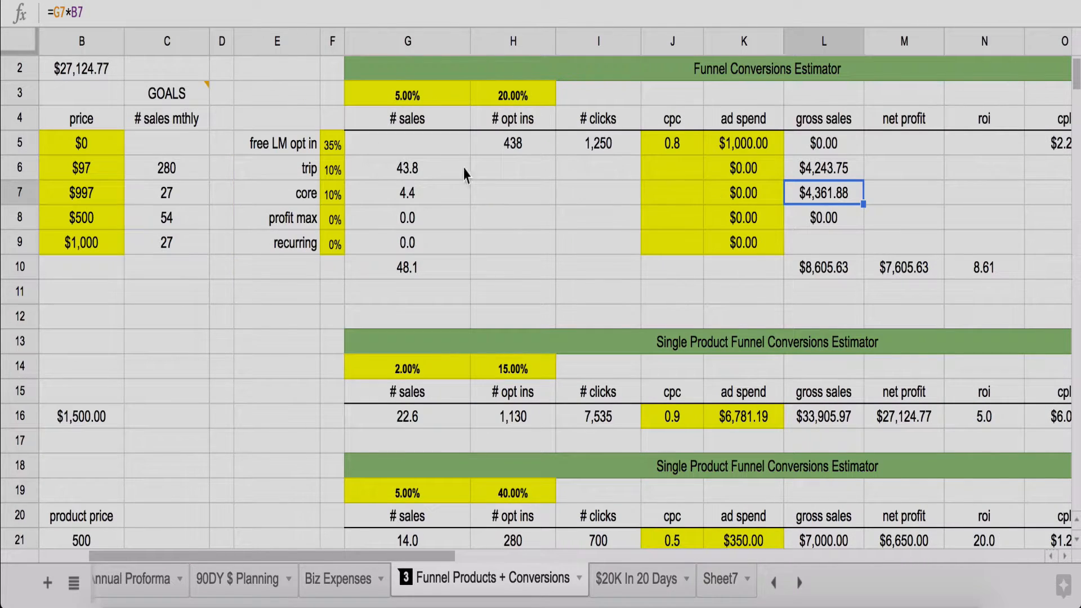
{"action": "left_click", "coordinate": [409, 169]}
{"action": "left_click", "coordinate": [331, 197]}
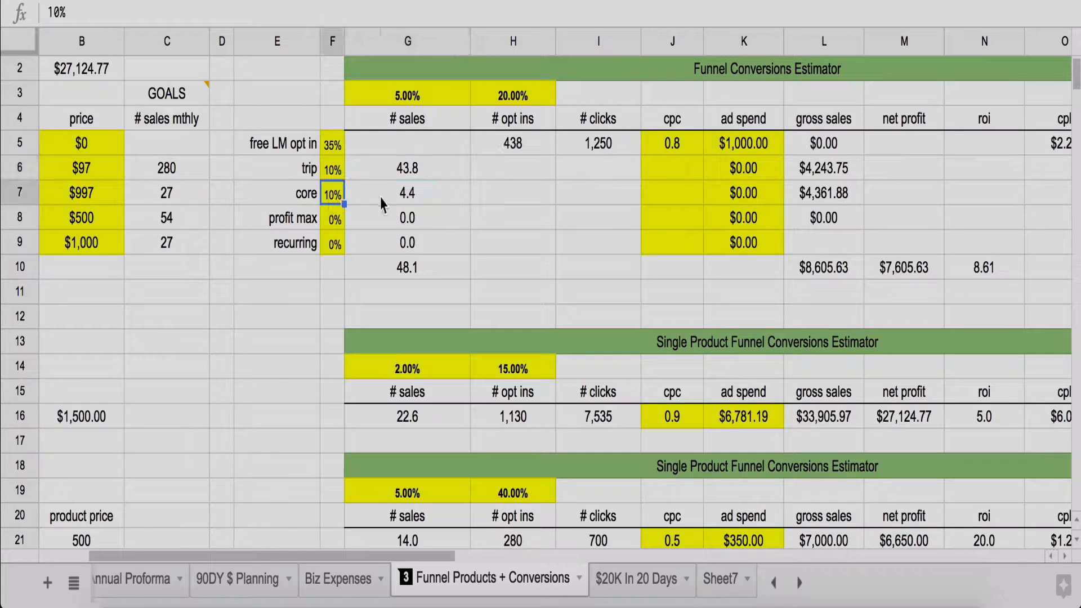
{"action": "left_click", "coordinate": [403, 206]}
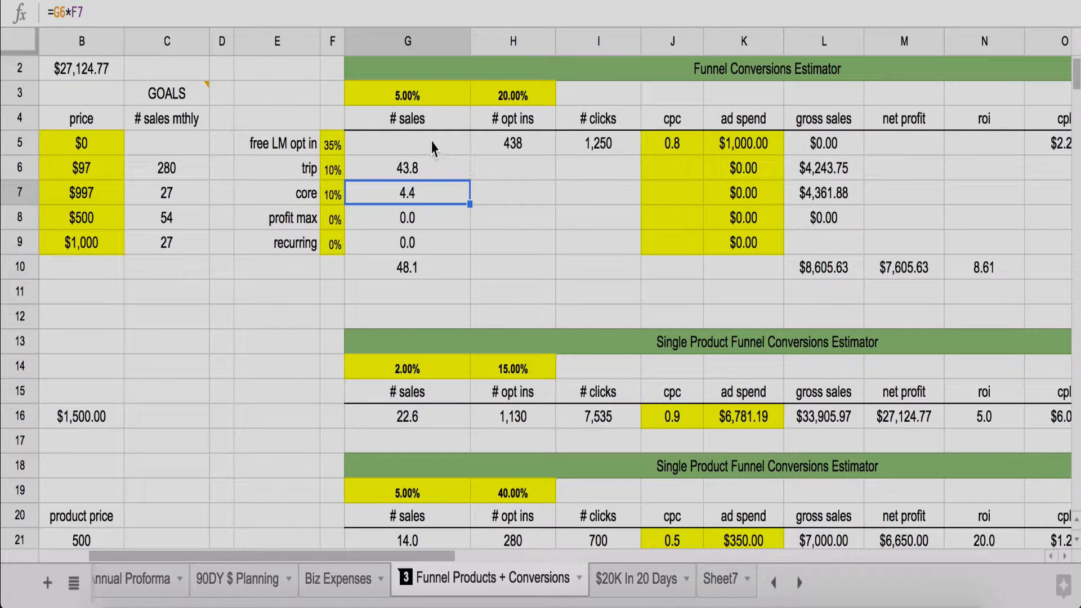
{"action": "left_click", "coordinate": [89, 193]}
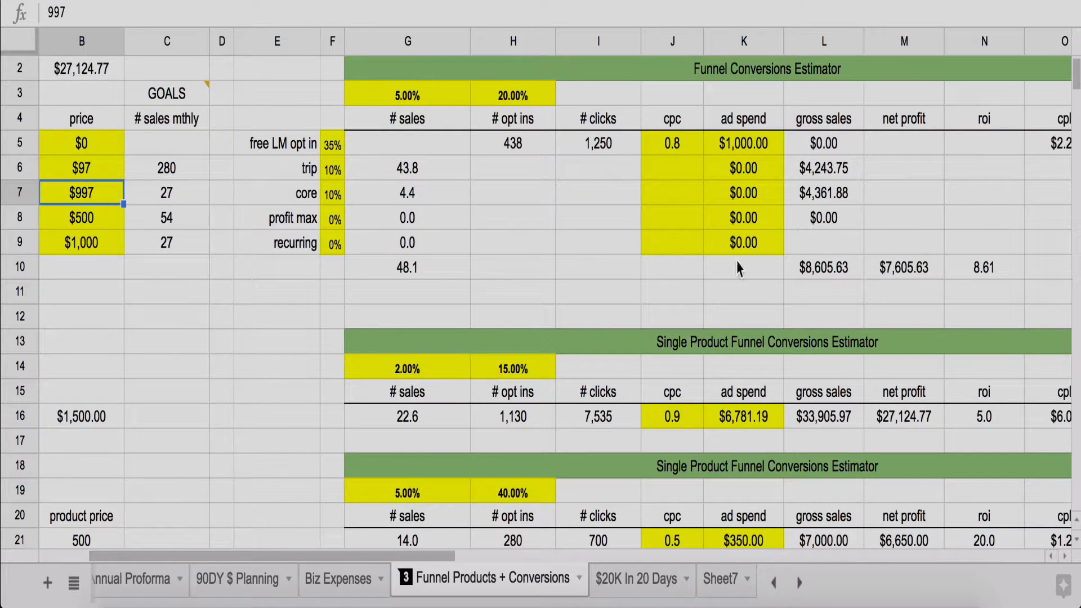
{"action": "left_click", "coordinate": [829, 194]}
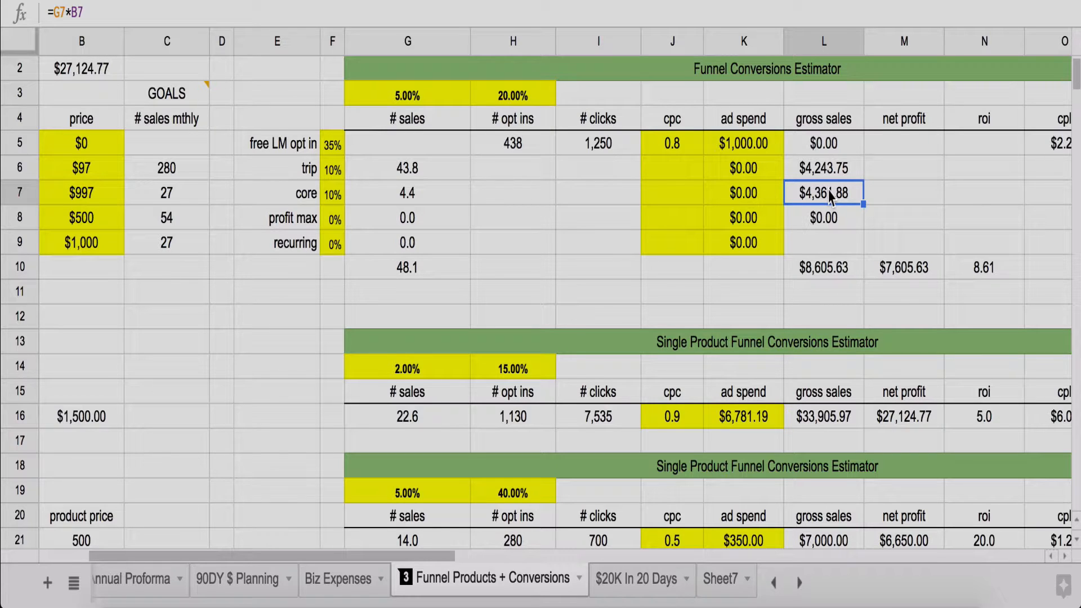
Inspect the profit max conversion rate and the sales formulas in the profit max and recurring rows.
{"action": "left_click", "coordinate": [334, 221]}
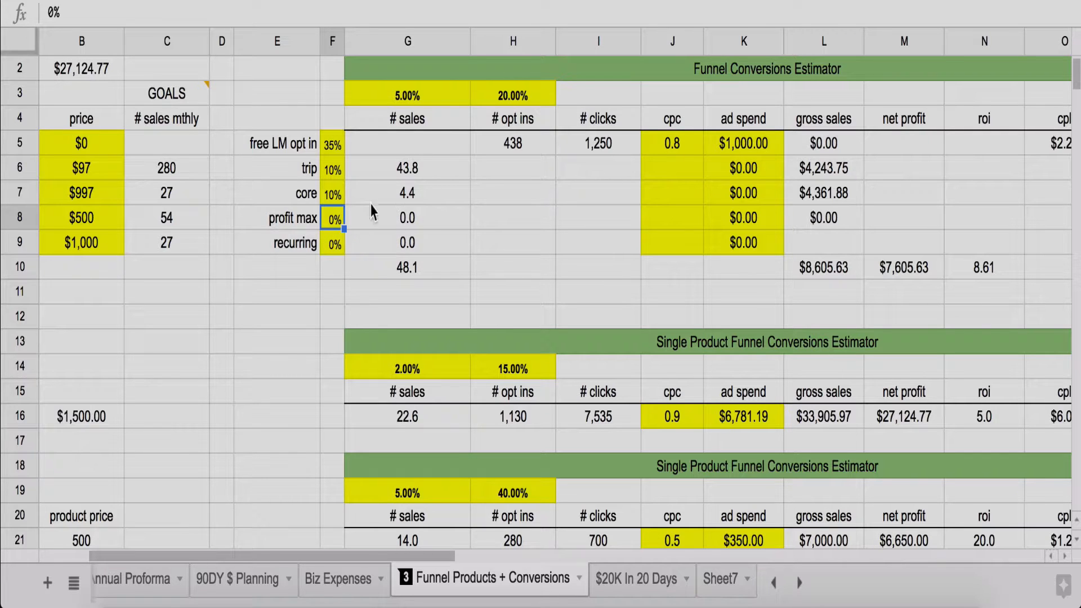
{"action": "left_click", "coordinate": [405, 219]}
{"action": "left_click", "coordinate": [406, 243]}
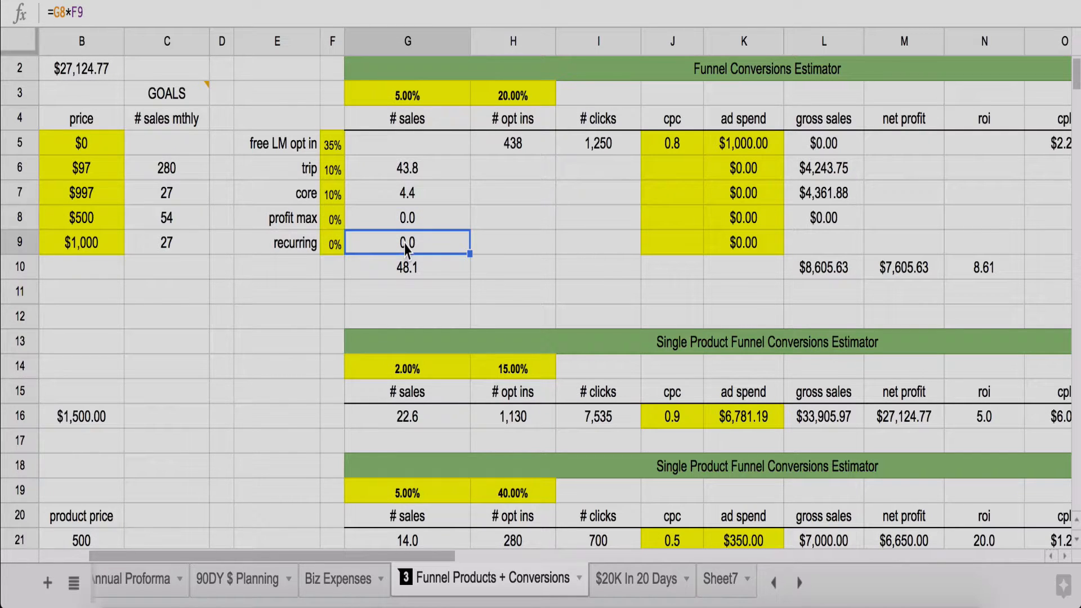
Try a profit max conversion rate of 2%, and return it to 0%.
{"action": "left_click", "coordinate": [334, 221]}
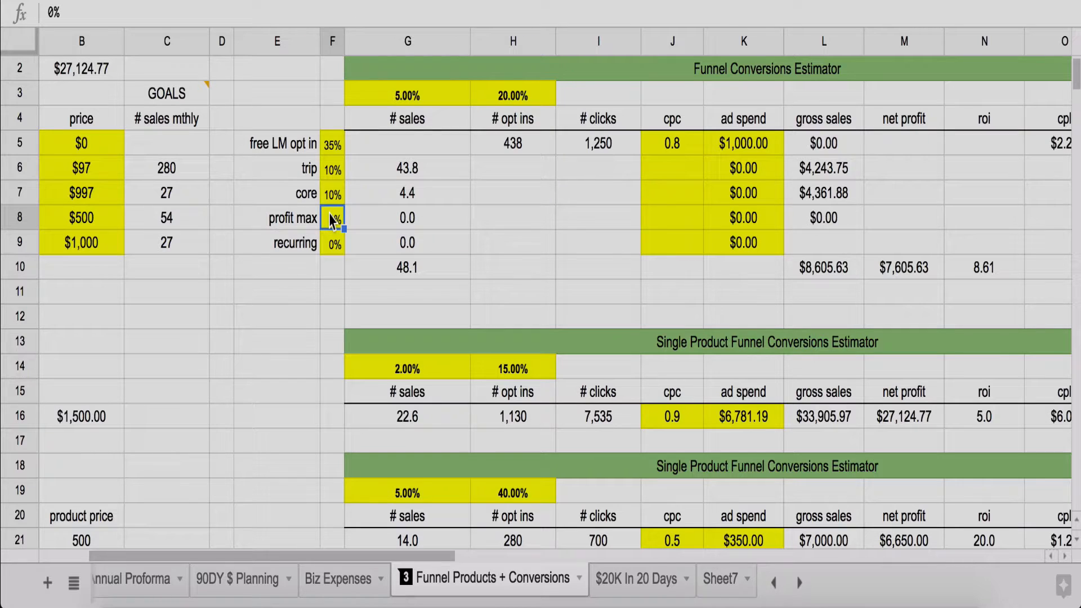
{"action": "type", "text": "2"}
{"action": "key", "text": "Return"}
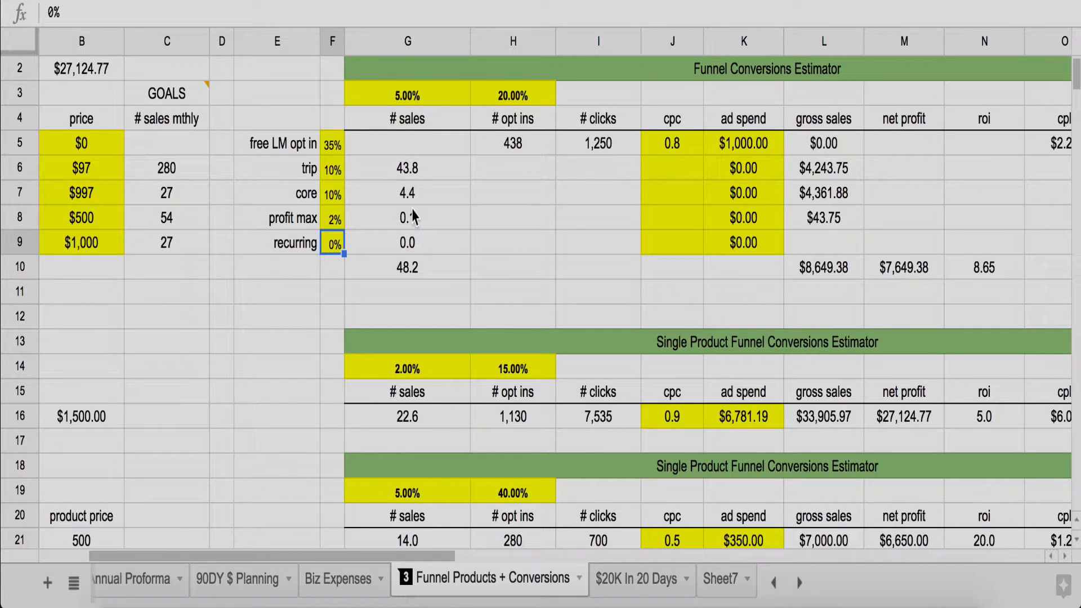
{"action": "left_click", "coordinate": [335, 221]}
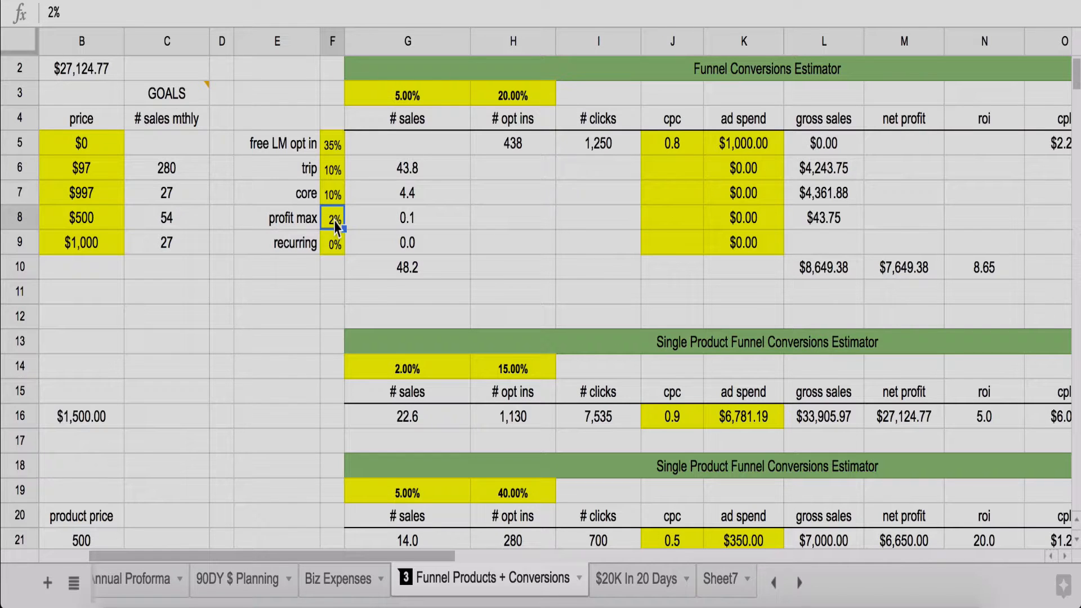
{"action": "type", "text": "0"}
{"action": "key", "text": "Return"}
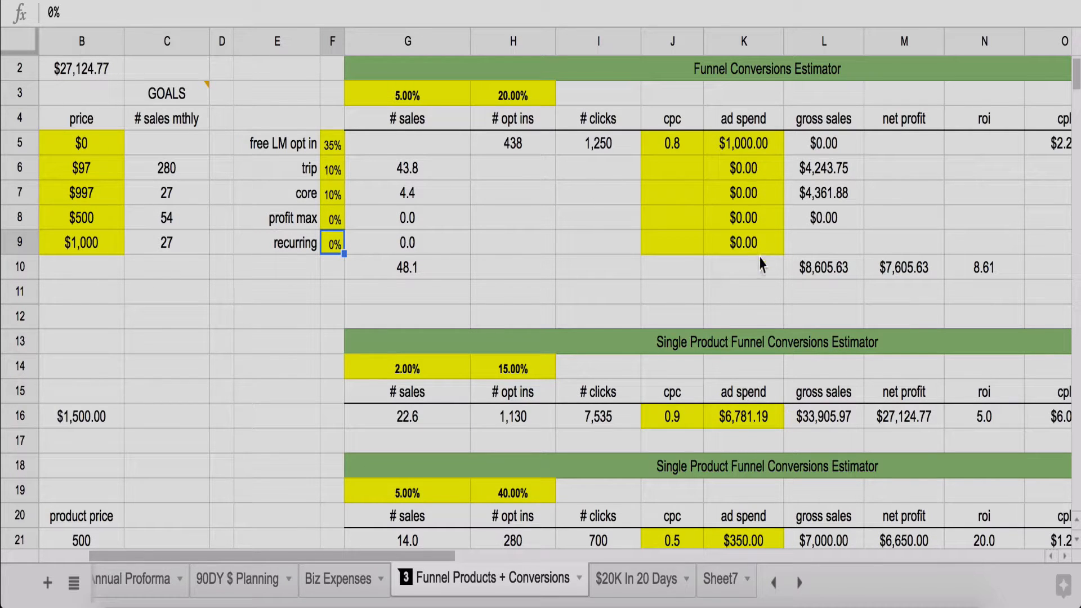
Check the total sales and gross sales formulas, and set the core product price to $497 to compare the gross sales total.
{"action": "left_click", "coordinate": [404, 274]}
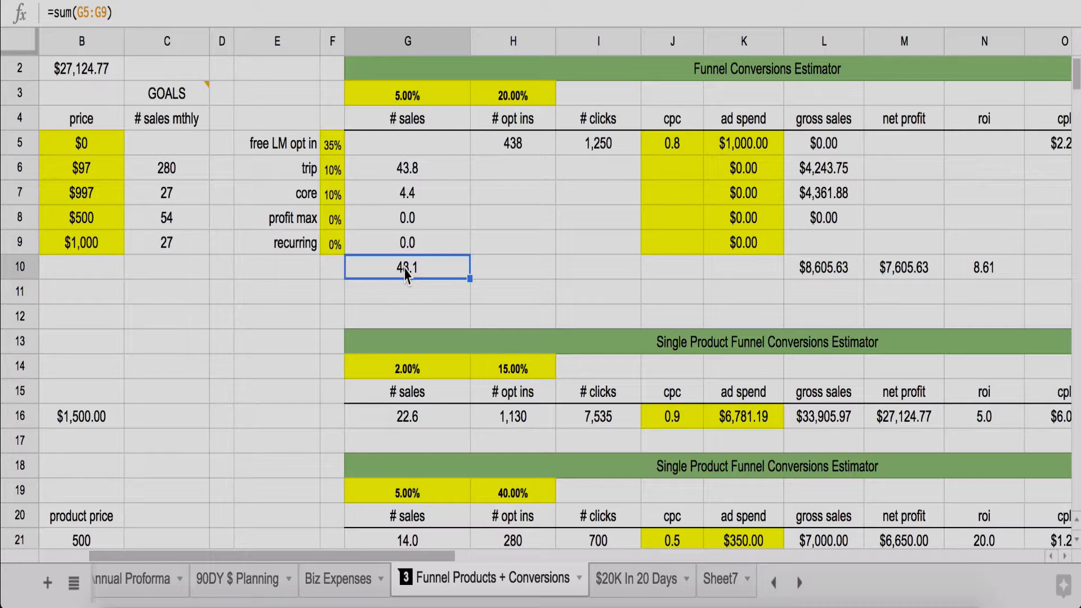
{"action": "left_click", "coordinate": [821, 270]}
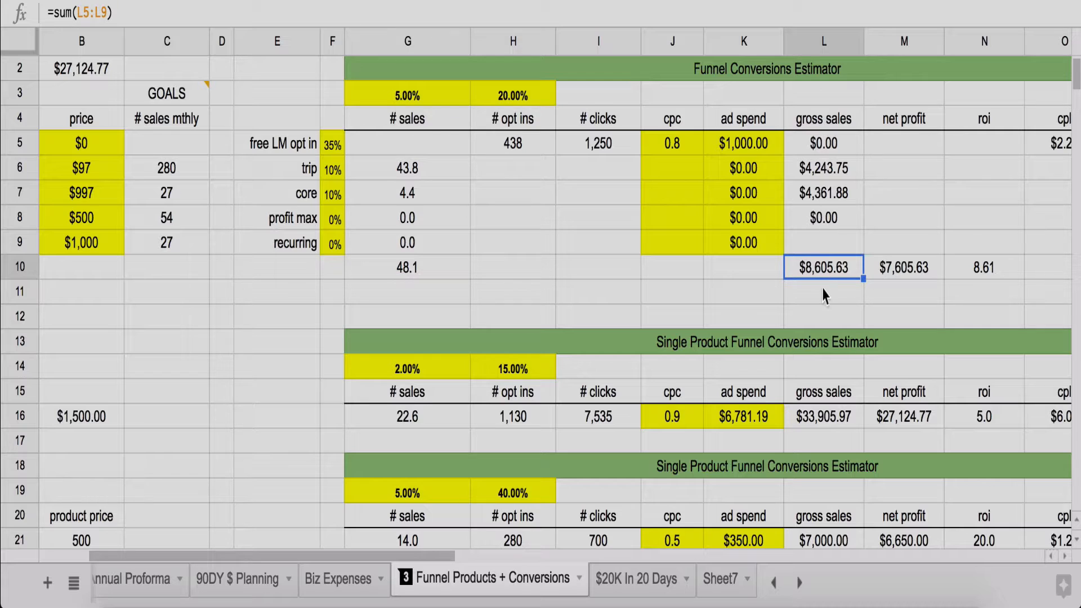
{"action": "left_click", "coordinate": [84, 194]}
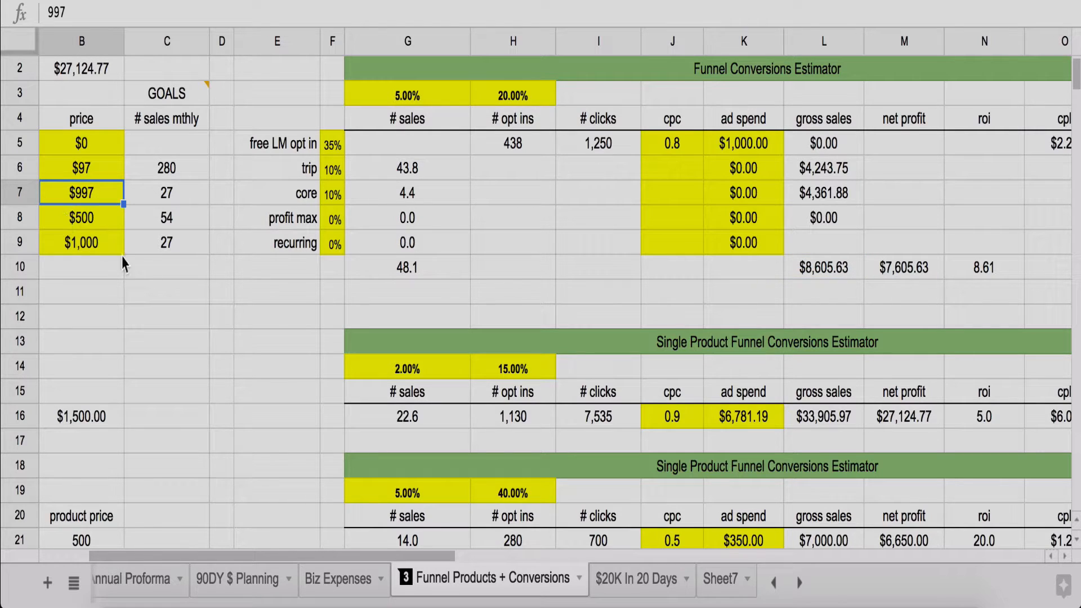
{"action": "type", "text": "497"}
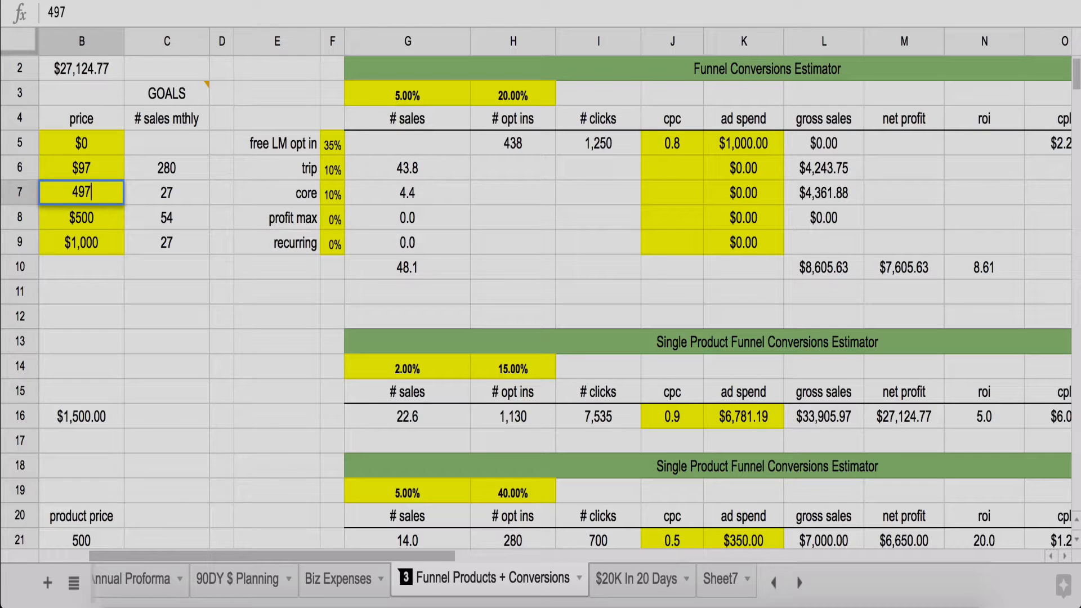
{"action": "key", "text": "Return"}
{"action": "left_click", "coordinate": [836, 271]}
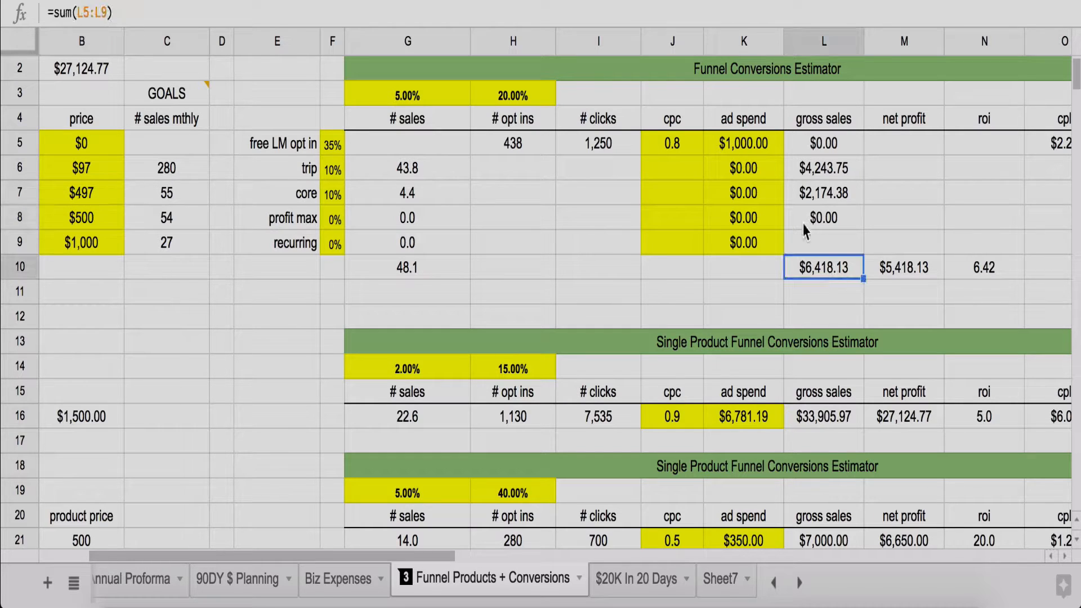
Compare the ad spend with the total gross sales, and inspect the net profit and roi formulas in the totals row.
{"action": "left_click", "coordinate": [759, 148]}
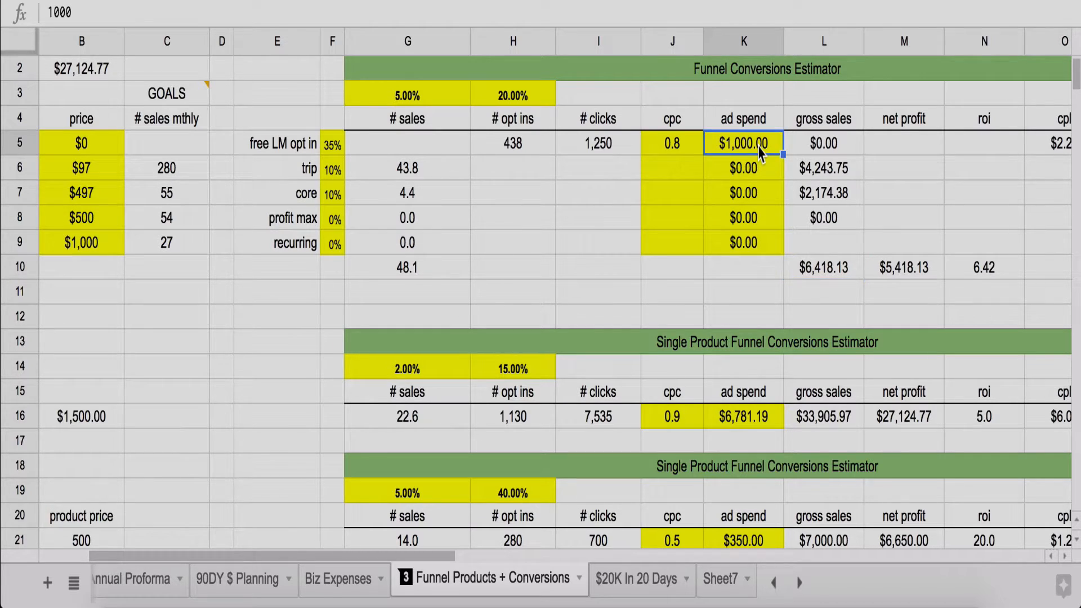
{"action": "left_click", "coordinate": [828, 270]}
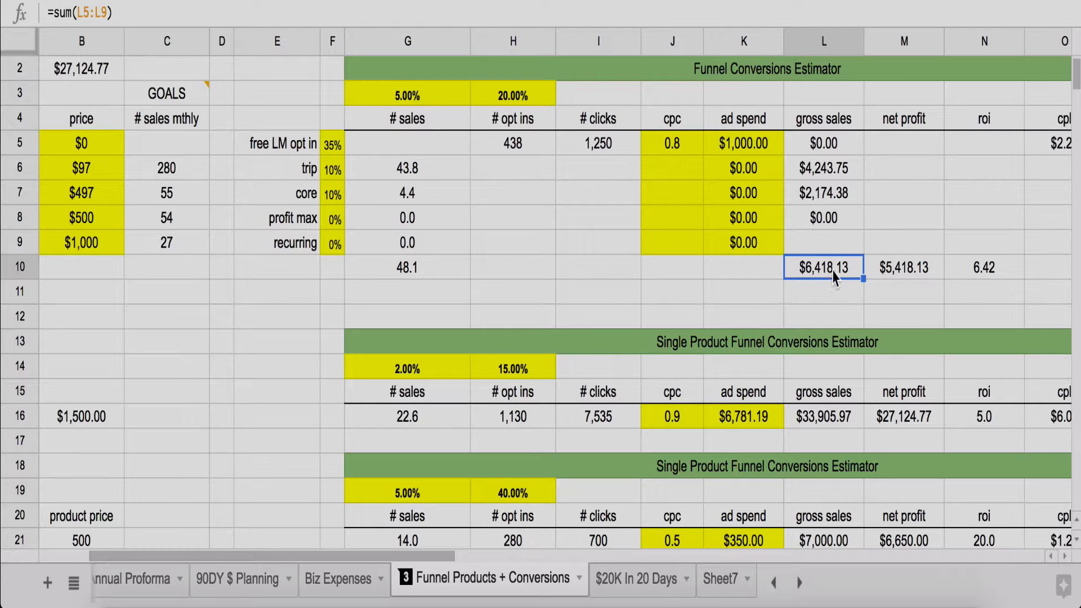
{"action": "left_click", "coordinate": [915, 283]}
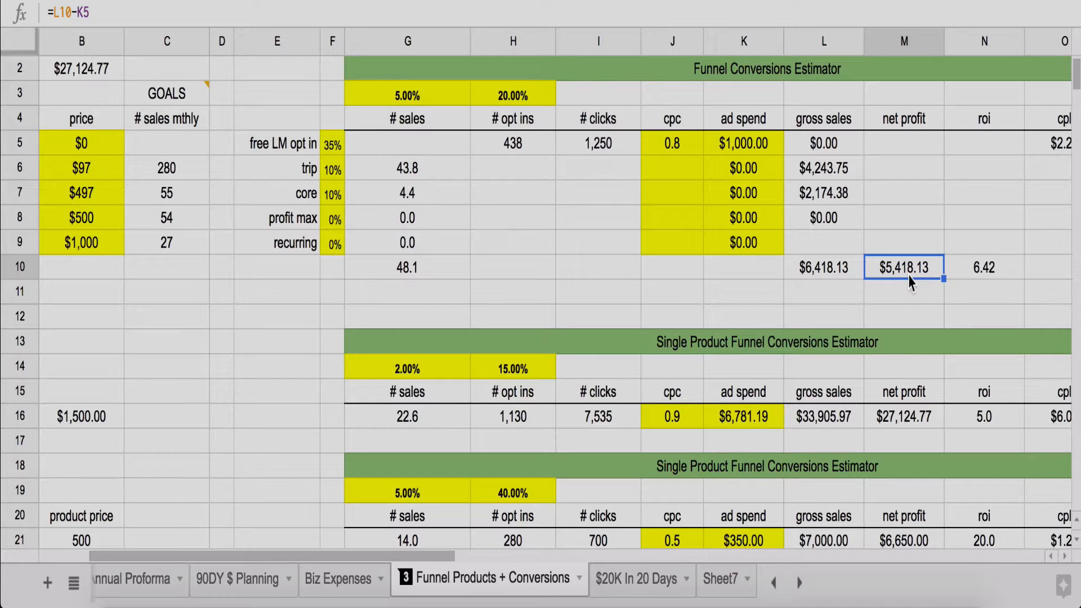
{"action": "left_click", "coordinate": [986, 281]}
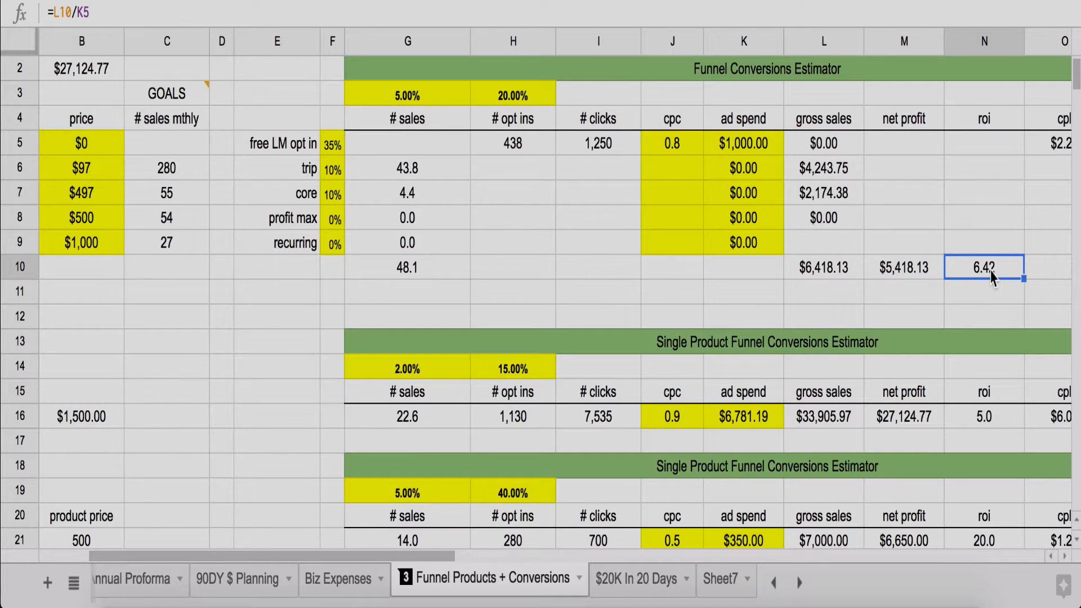
Read the note on the cac heading and inspect the cac and avc formulas in the totals row.
{"action": "scroll", "coordinate": [992, 276], "scroll_direction": "right", "scroll_amount": 4}
{"action": "mouse_move", "coordinate": [952, 137]}
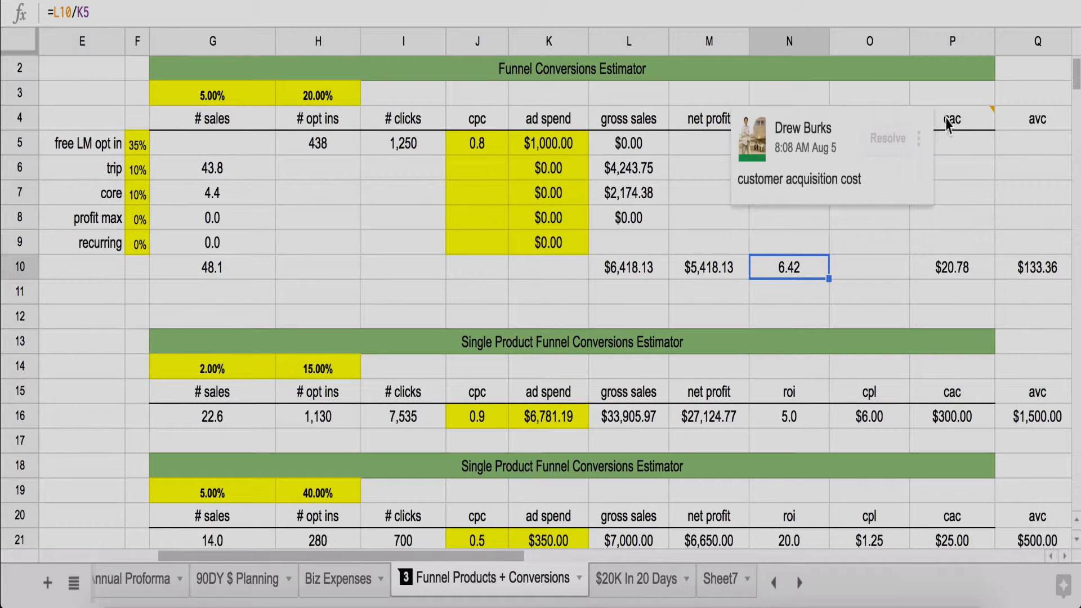
{"action": "left_click", "coordinate": [950, 274]}
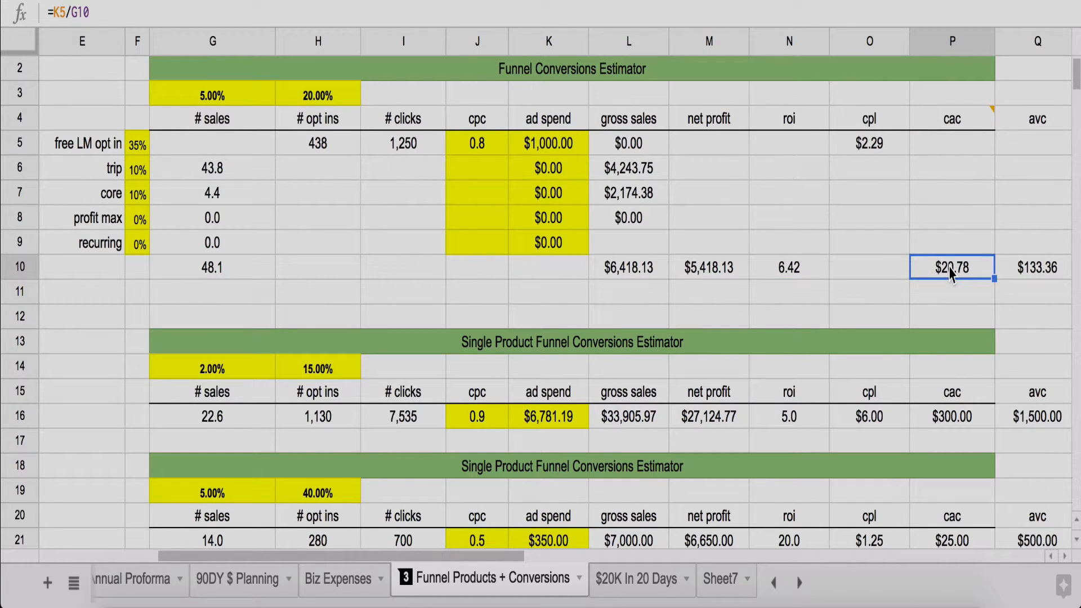
{"action": "left_click", "coordinate": [274, 17]}
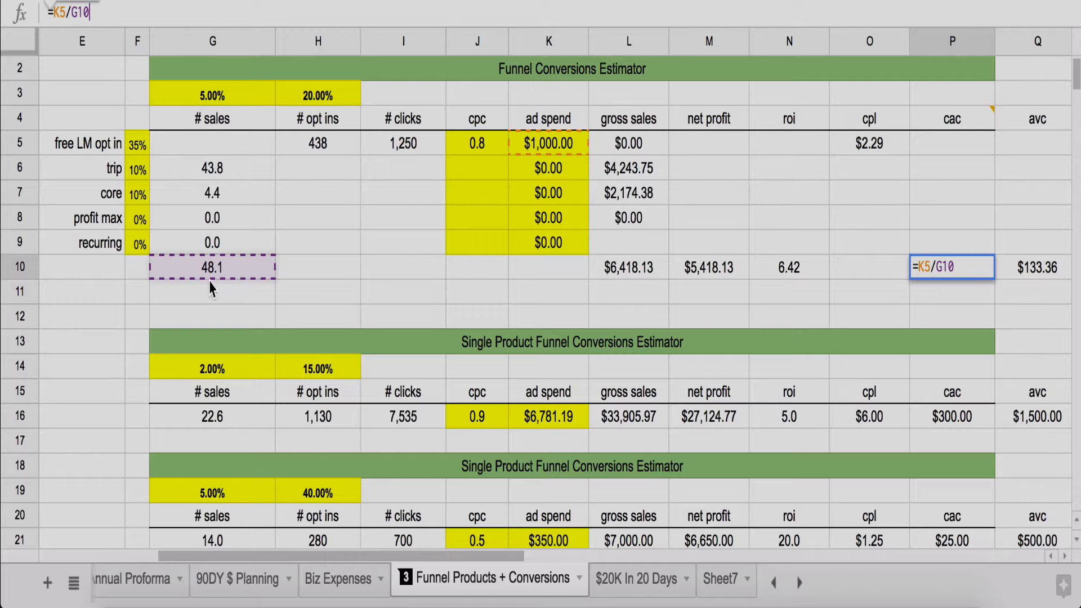
{"action": "key", "text": "Return"}
{"action": "left_click", "coordinate": [1040, 273]}
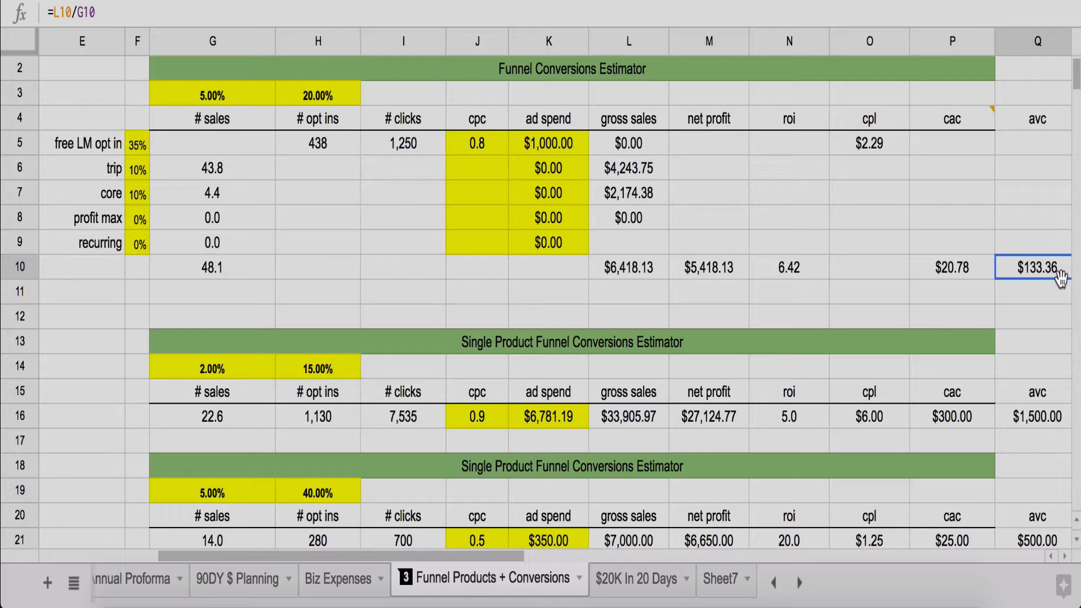
{"action": "mouse_move", "coordinate": [1042, 125]}
Open the Webinar Factory sheet in the spreadsheet with the Email List to Sales calculator.
{"action": "scroll", "coordinate": [513, 272], "scroll_direction": "down", "scroll_amount": 2}
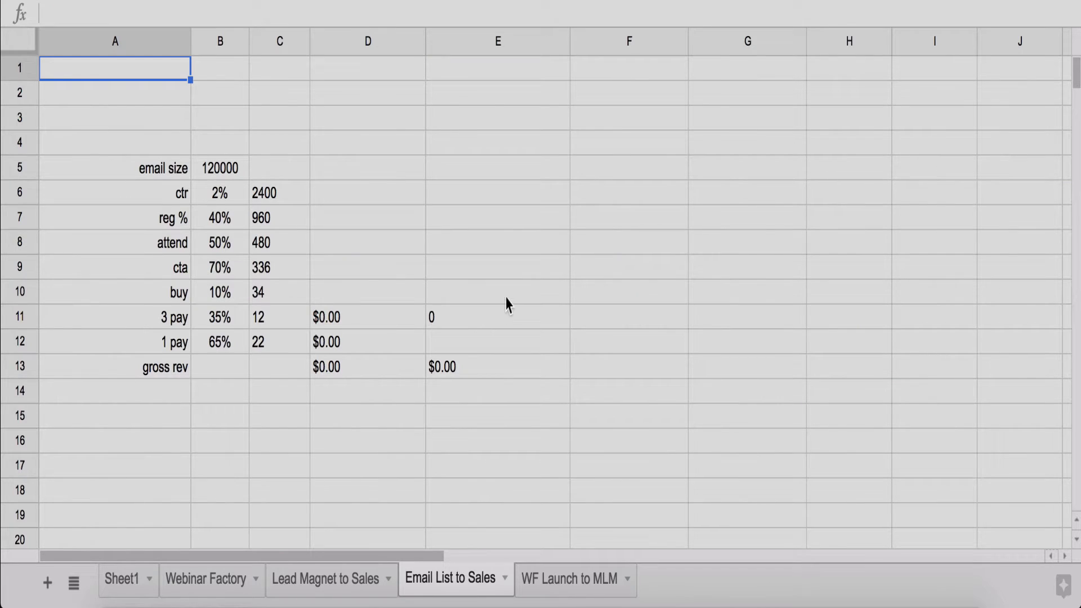
{"action": "left_click", "coordinate": [195, 587]}
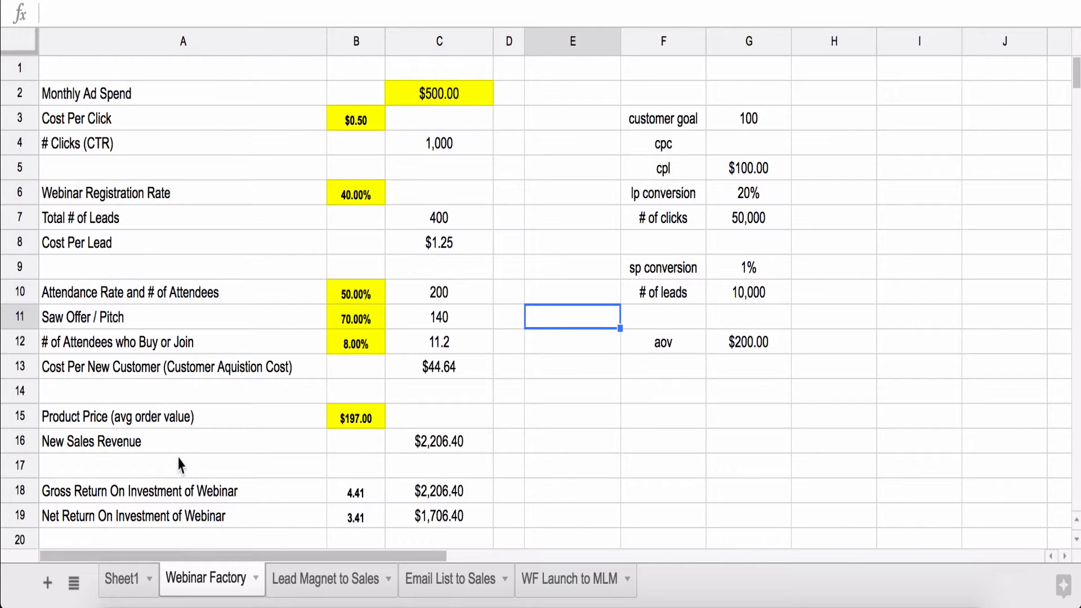
Set the monthly ad spend to $1,000 and the cost per click to $0.30 in the webinar calculator.
{"action": "left_click", "coordinate": [436, 94]}
{"action": "type", "text": "1"}
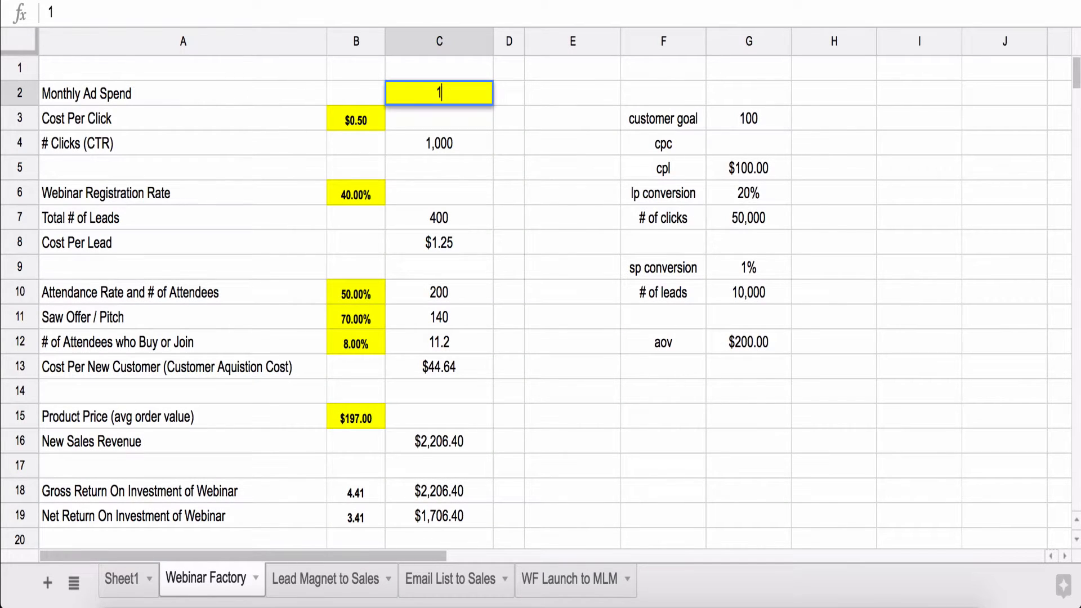
{"action": "type", "text": ",00000"}
{"action": "key", "text": "Return"}
{"action": "left_click", "coordinate": [358, 120]}
{"action": "type", "text": "."}
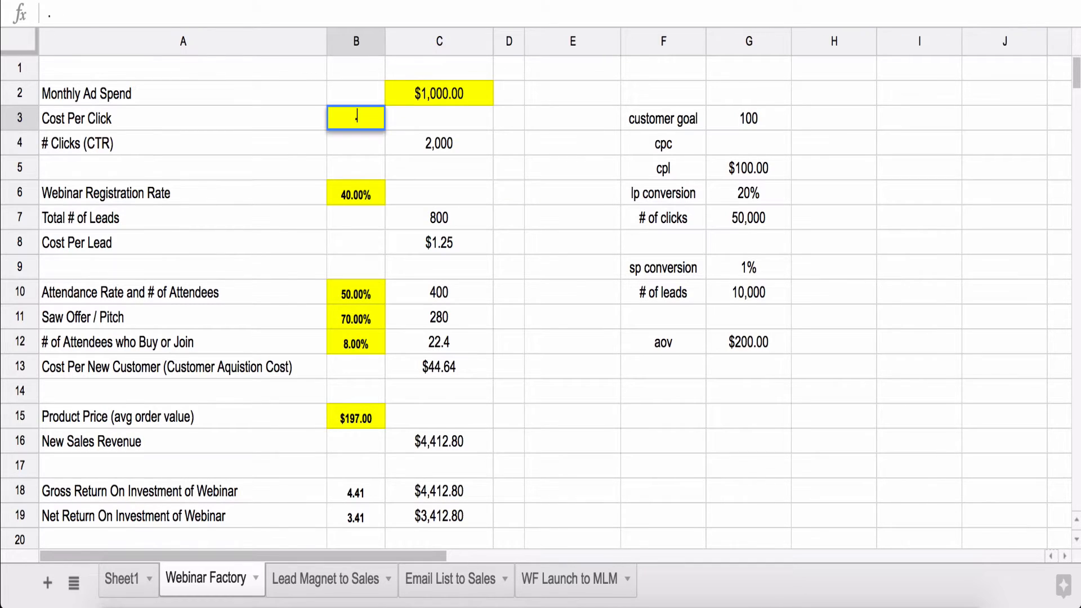
{"action": "type", "text": "30"}
{"action": "key", "text": "Return"}
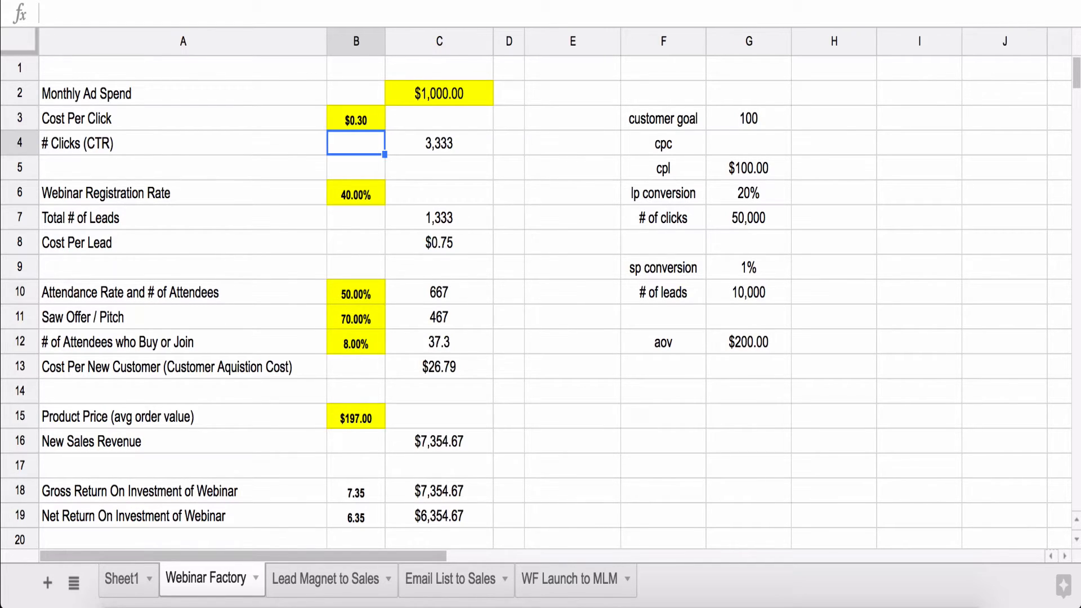
Set the webinar registration rate to 35% and the attendance rate to 40%, checking the number of attendees formula.
{"action": "left_click", "coordinate": [362, 193]}
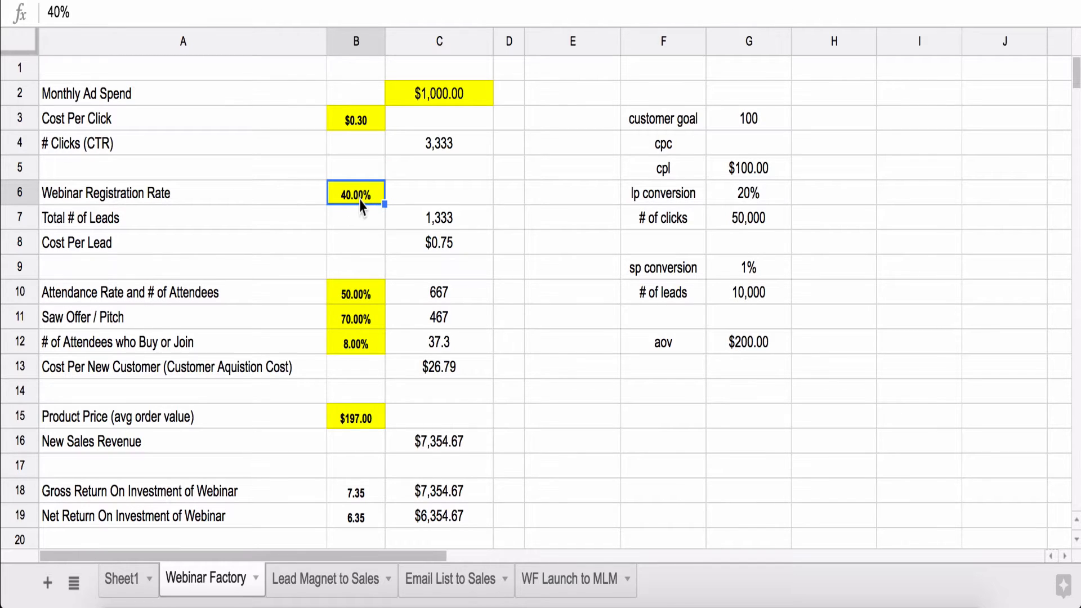
{"action": "type", "text": "35"}
{"action": "key", "text": "Return"}
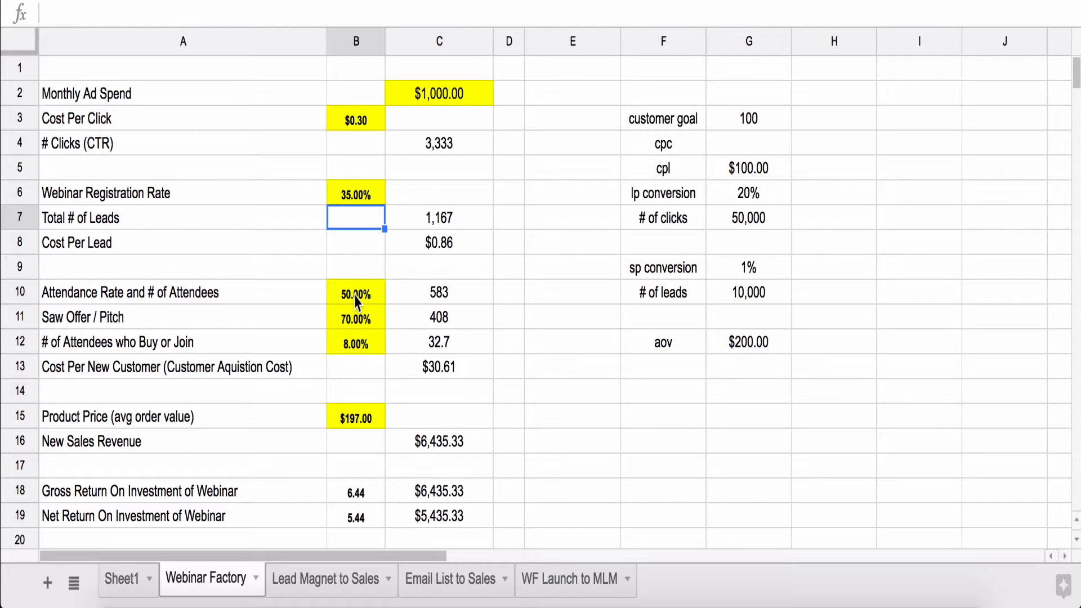
{"action": "left_click", "coordinate": [356, 298]}
{"action": "type", "text": "40"}
{"action": "key", "text": "Return"}
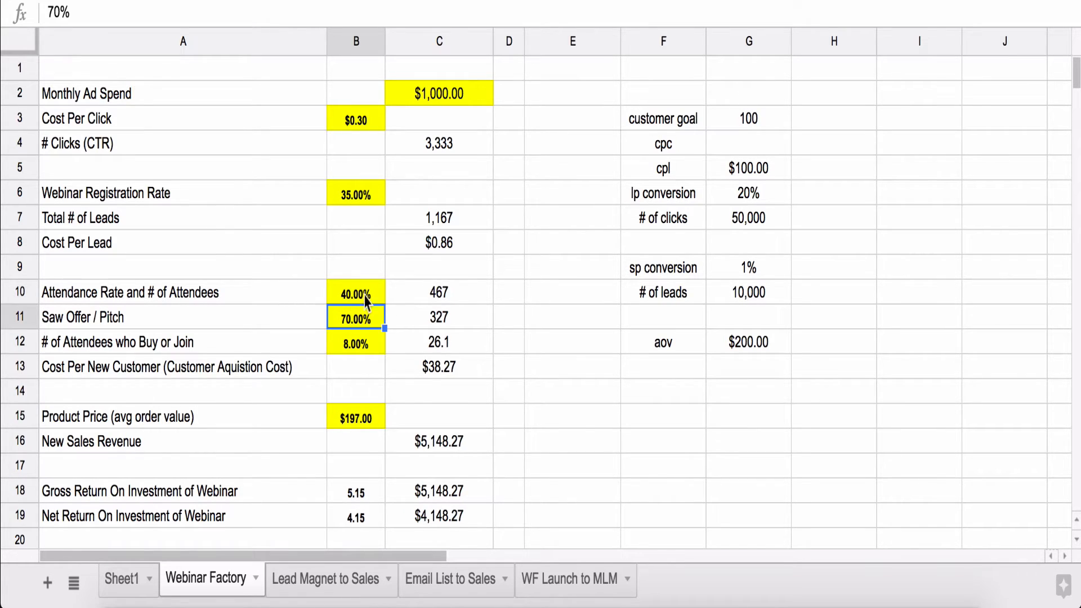
{"action": "left_click", "coordinate": [457, 294]}
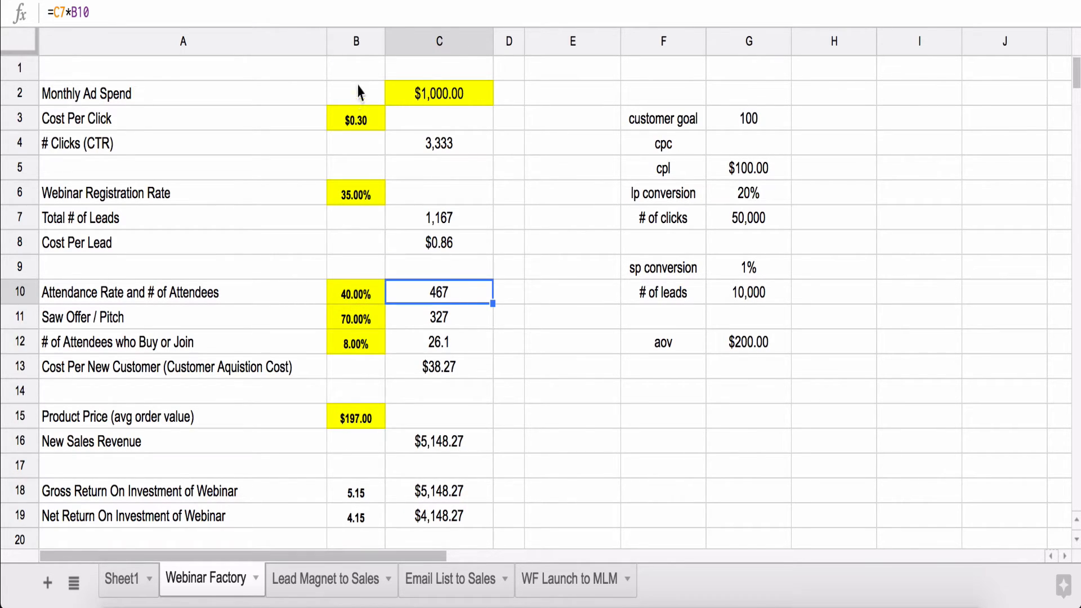
Set the rate of attendees who buy or join to 10% and inspect the cost per new customer formula.
{"action": "left_click", "coordinate": [356, 321]}
{"action": "left_click", "coordinate": [360, 345]}
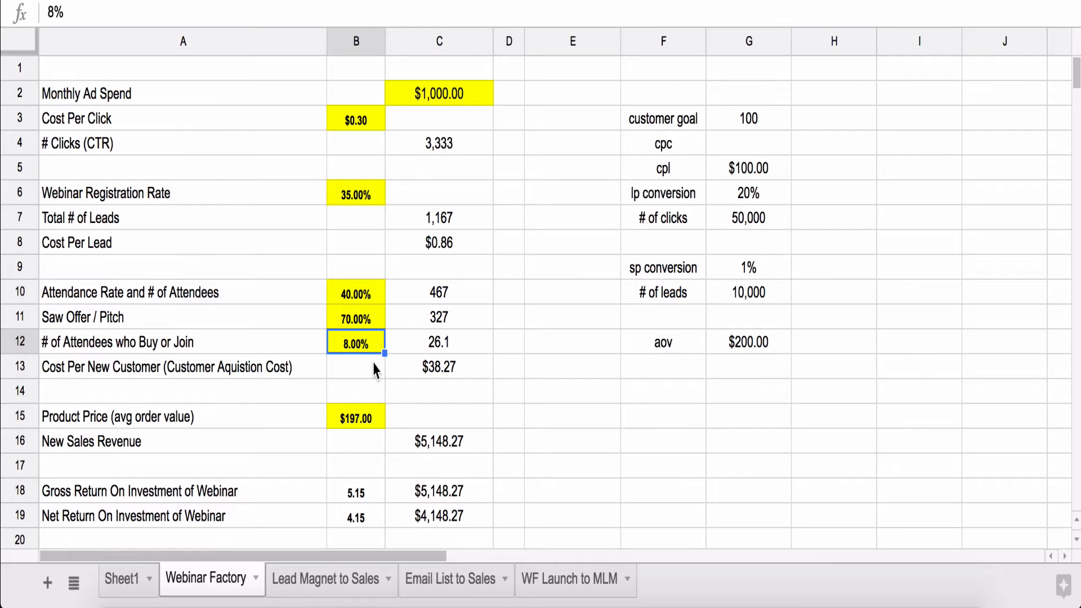
{"action": "type", "text": "10%"}
{"action": "key", "text": "Return"}
{"action": "left_click", "coordinate": [455, 361]}
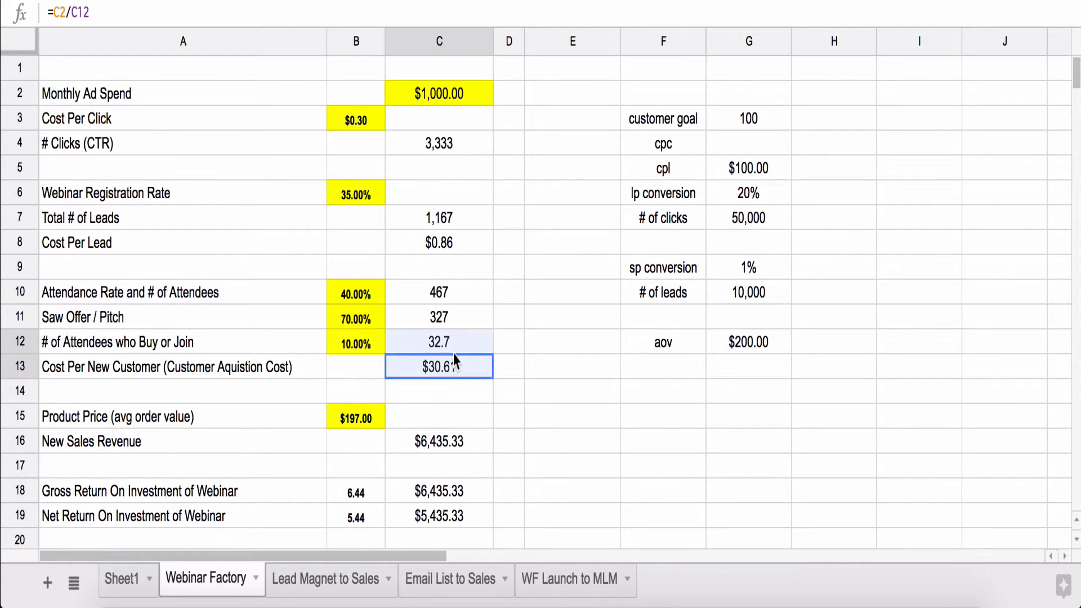
{"action": "left_click_drag", "start_coordinate": [454, 354], "coordinate": [453, 353]}
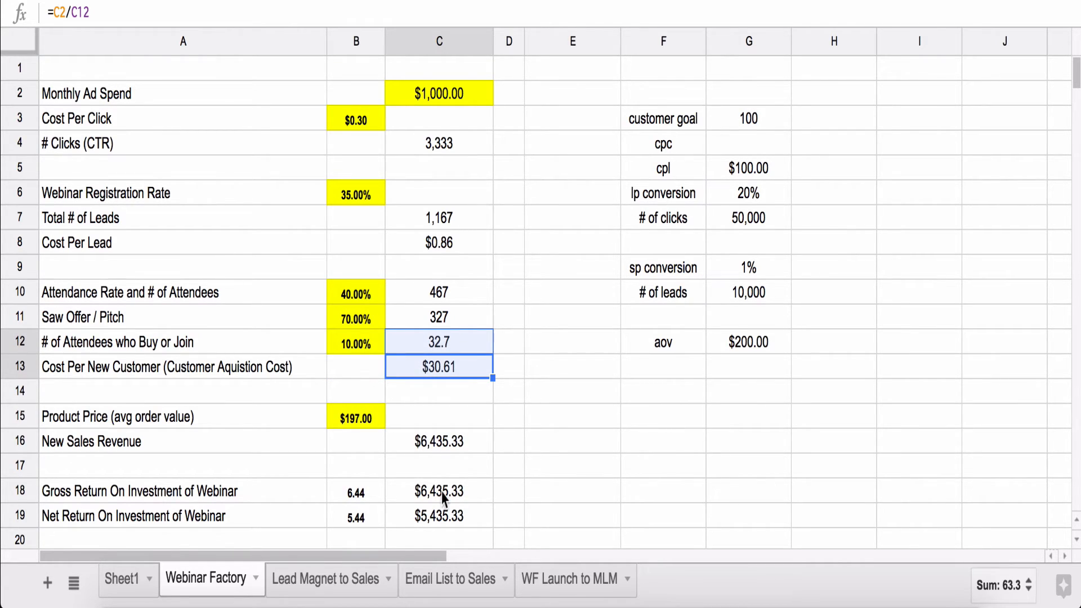
{"action": "scroll", "coordinate": [444, 499], "scroll_direction": "down", "scroll_amount": 1}
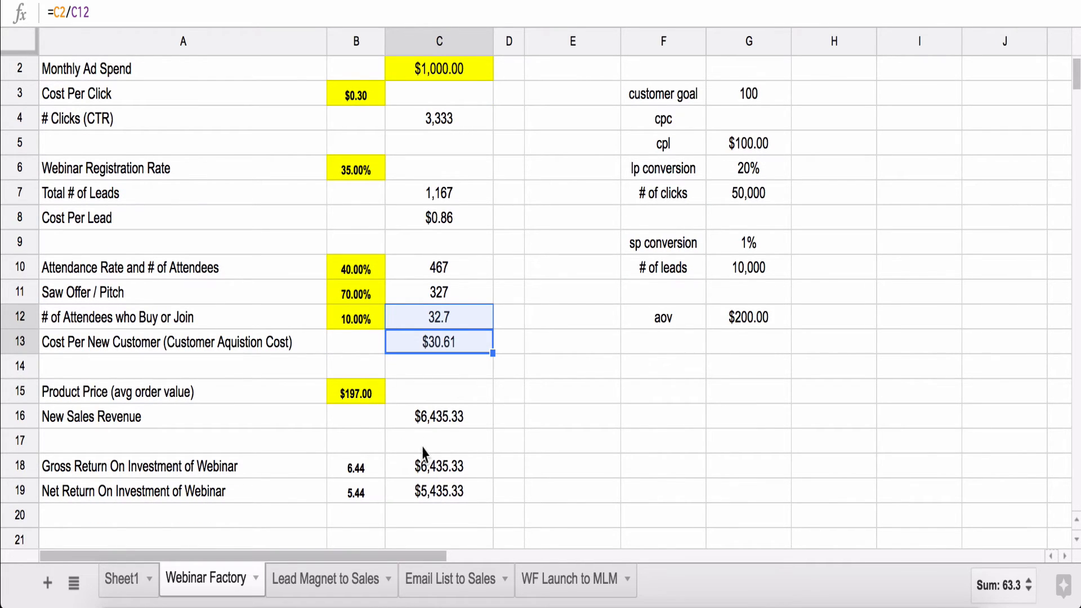
Set the cost per click to $1.00 to compare the webinar's return on investment.
{"action": "left_click", "coordinate": [358, 101]}
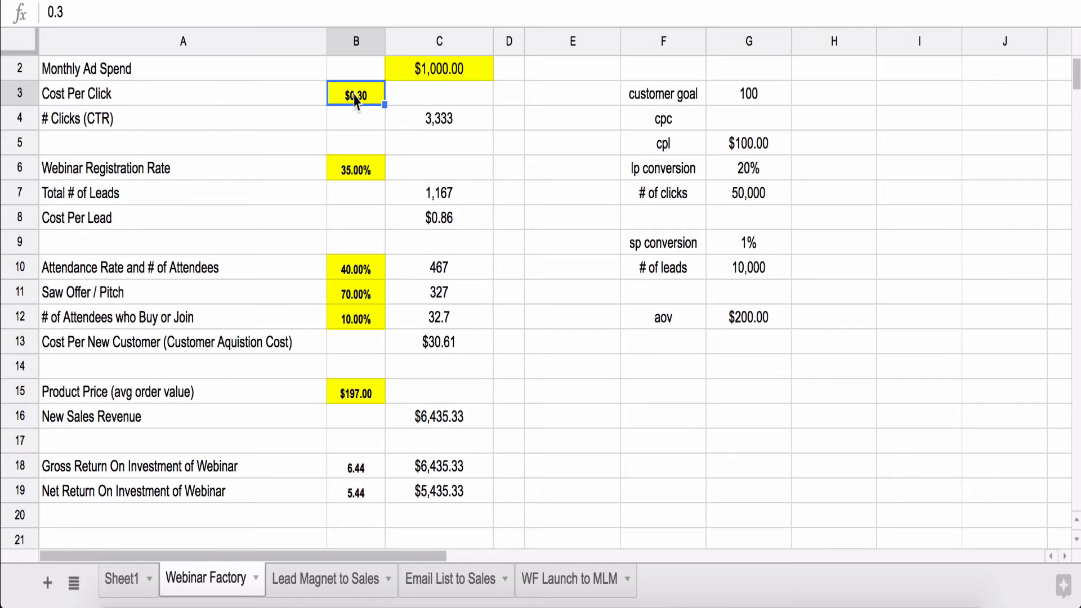
{"action": "type", "text": "100"}
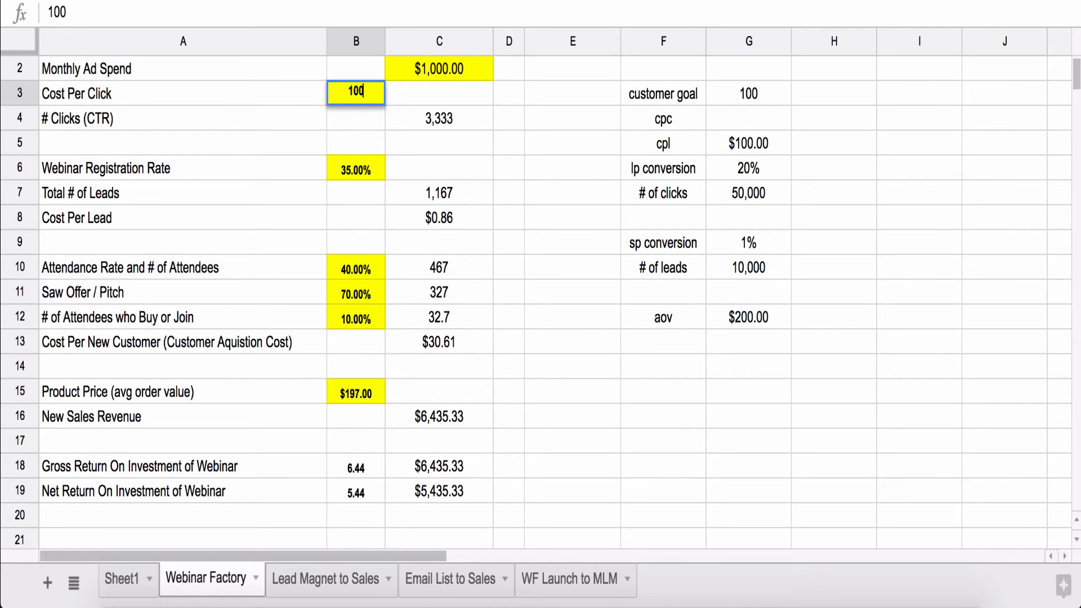
{"action": "key", "text": "BackSpace"}
{"action": "type", "text": "0"}
{"action": "key", "text": "Return"}
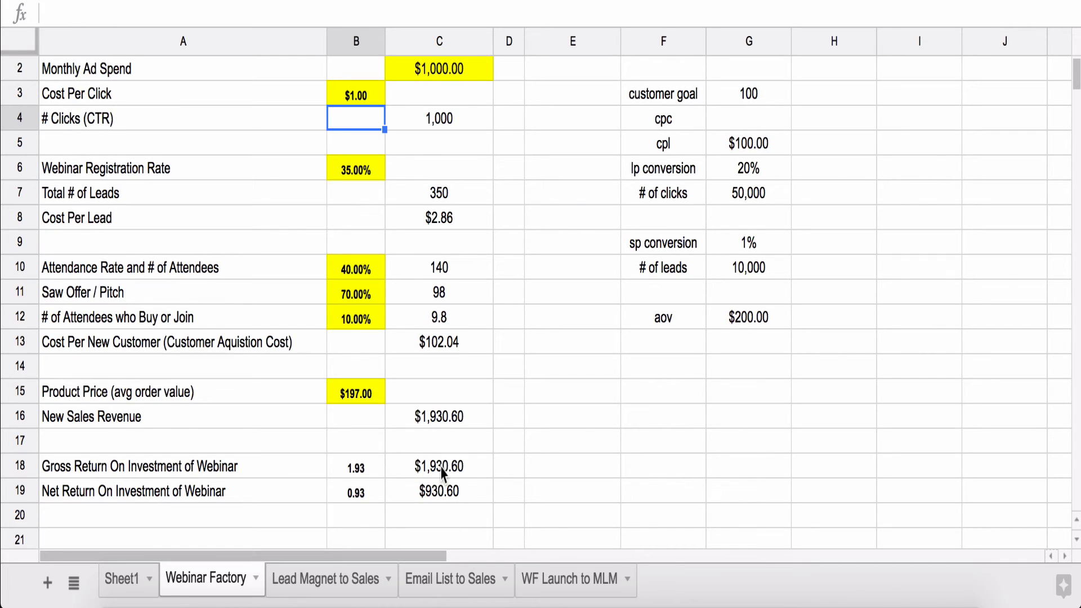
Set the cost per click to $0.80.
{"action": "left_click", "coordinate": [354, 97]}
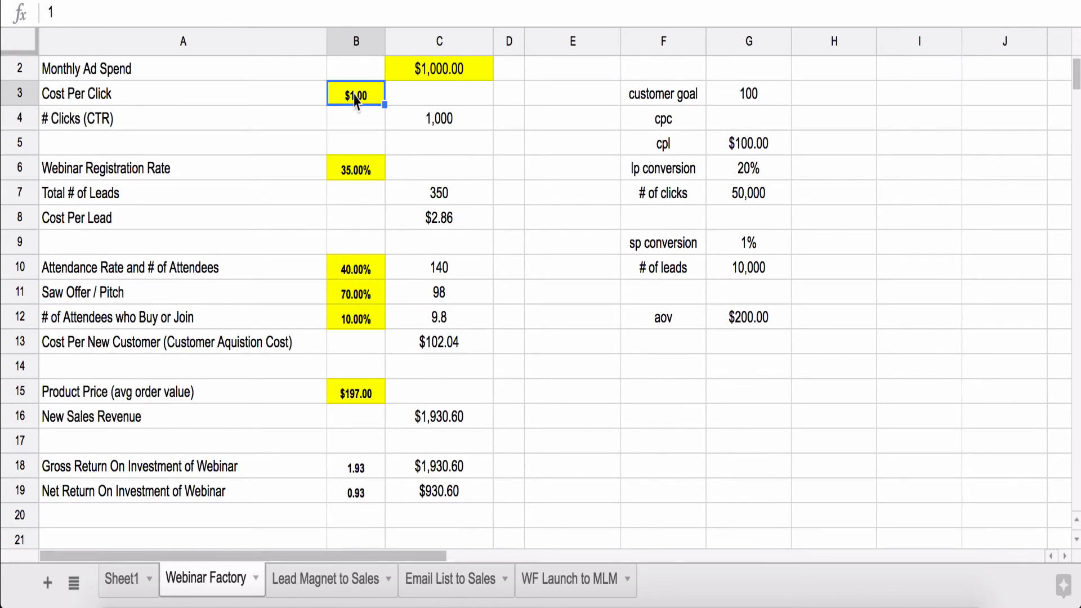
{"action": "key", "text": "BackSpace"}
{"action": "type", "text": ".8"}
{"action": "key", "text": "Return"}
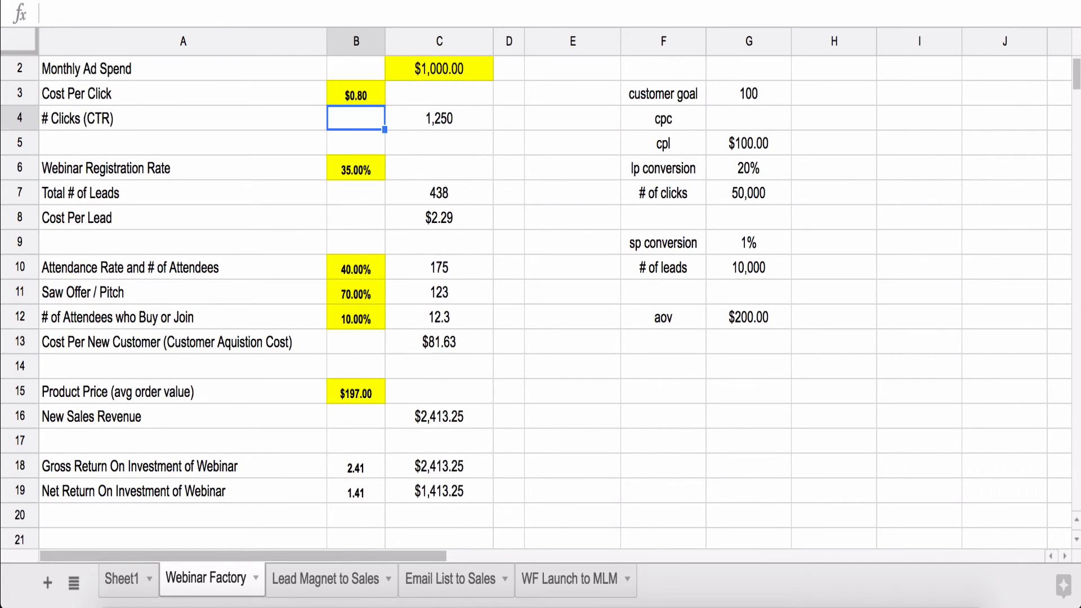